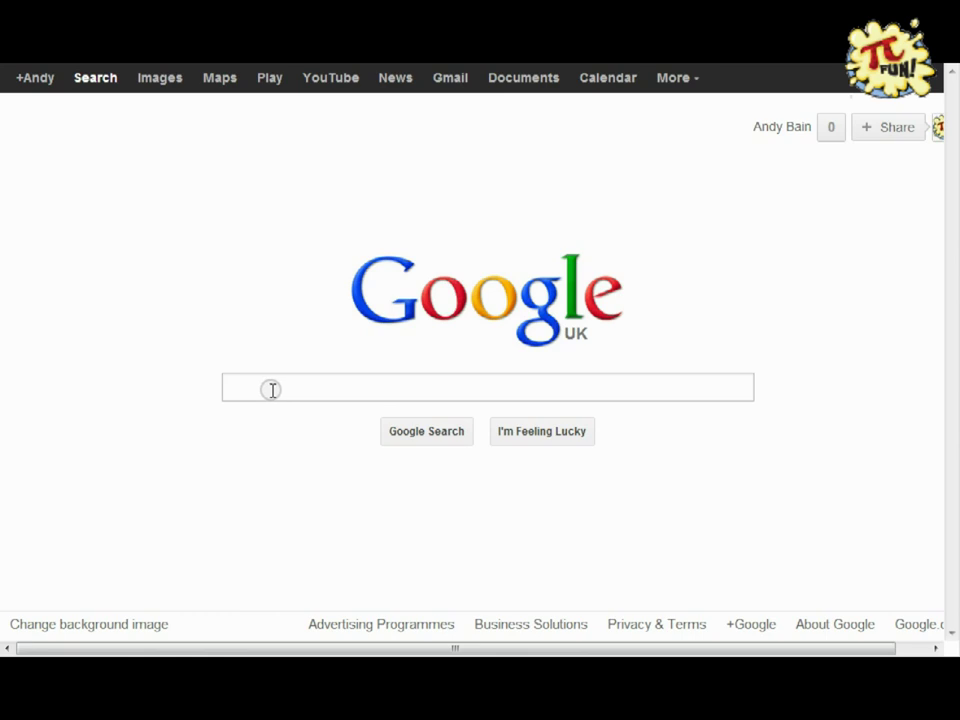
Step: Search Google for win32diskimager and go to the Image Writer project files result
{"action": "left_click", "coordinate": [272, 390]}
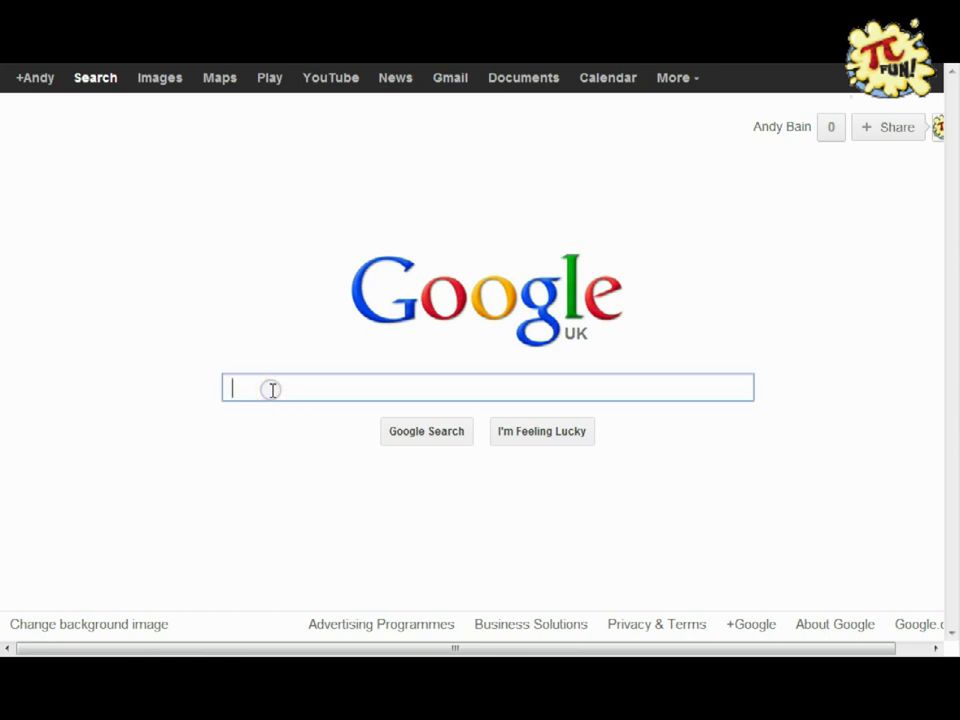
{"action": "type", "text": "w"}
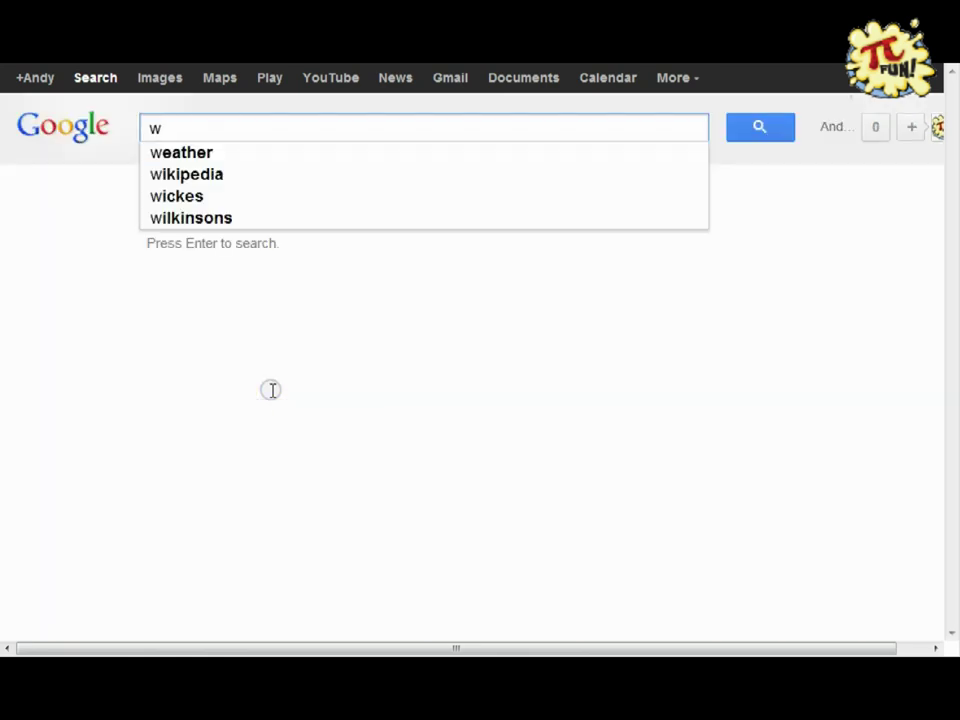
{"action": "type", "text": "in32"}
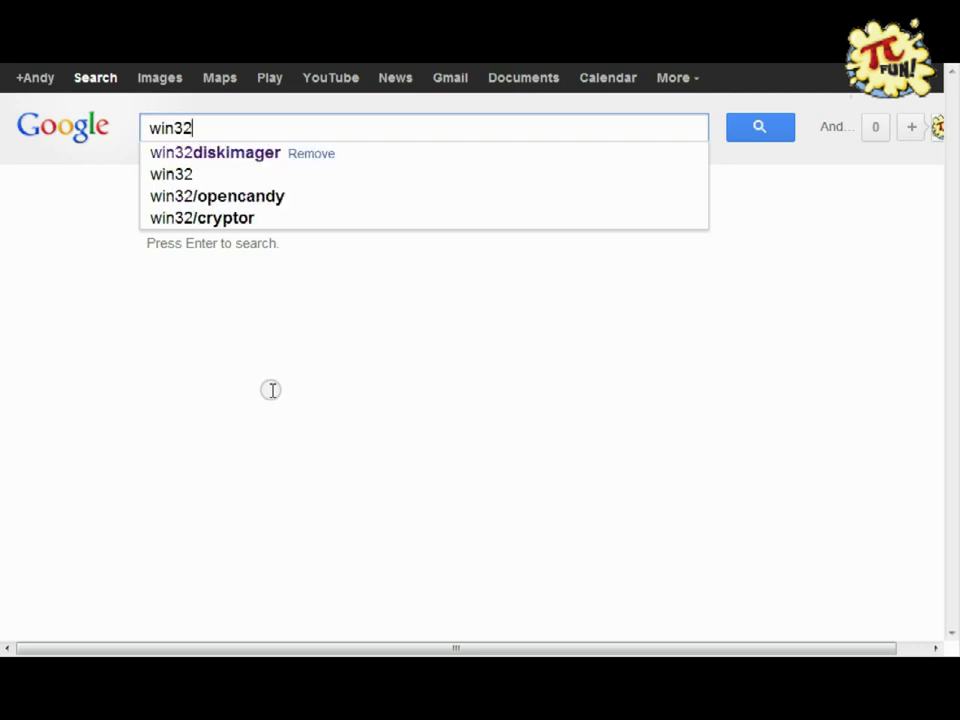
{"action": "type", "text": "diskim"}
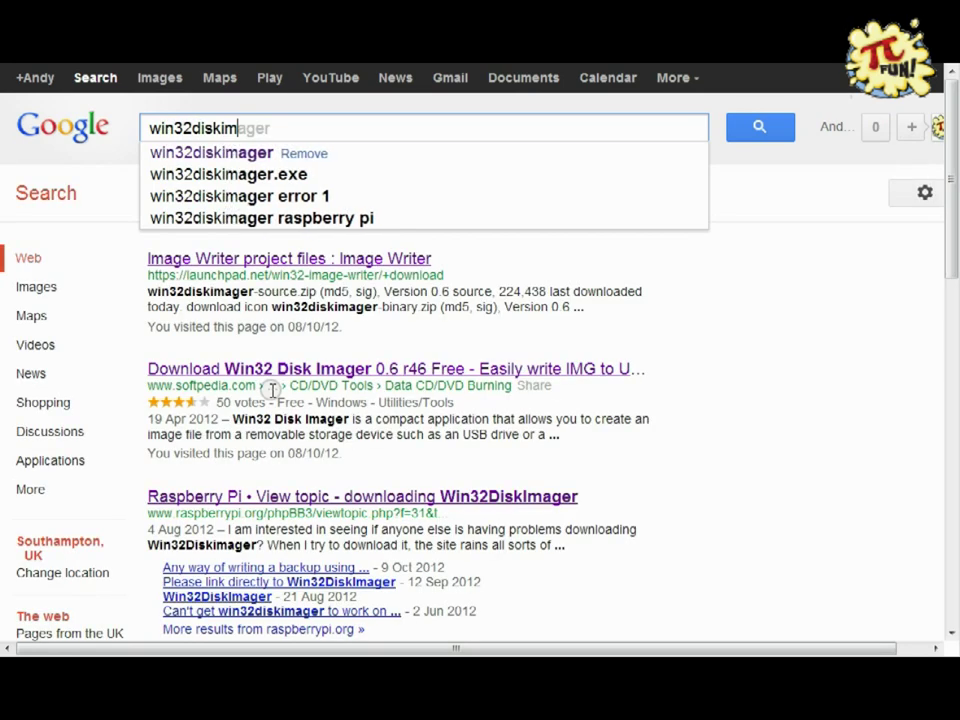
{"action": "type", "text": "ager"}
{"action": "key", "text": "Return"}
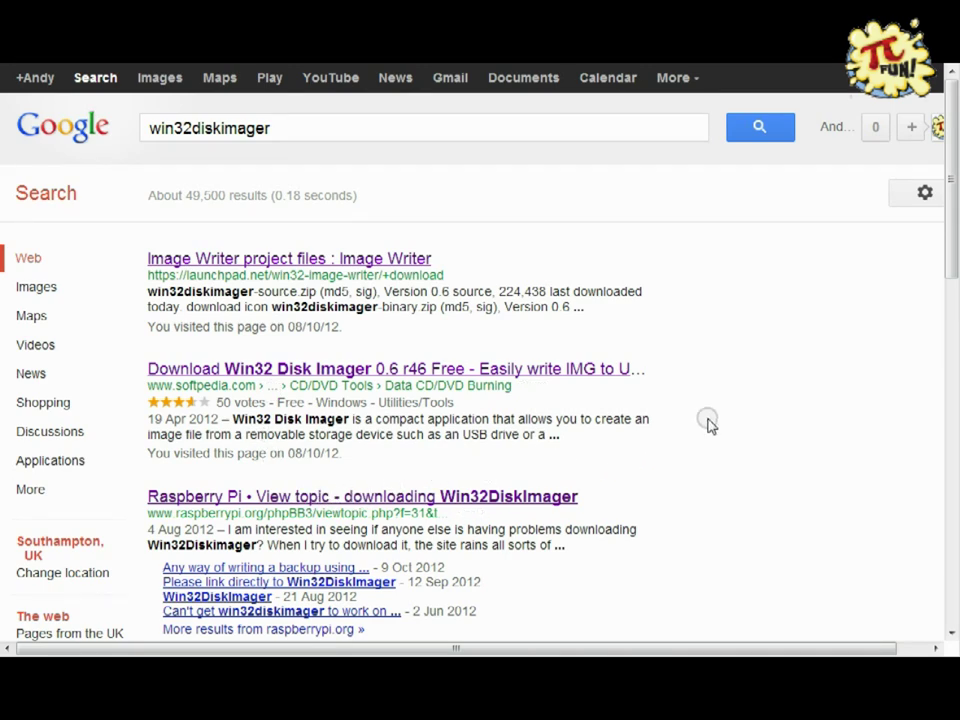
{"action": "left_click_drag", "start_coordinate": [949, 255], "coordinate": [952, 295]}
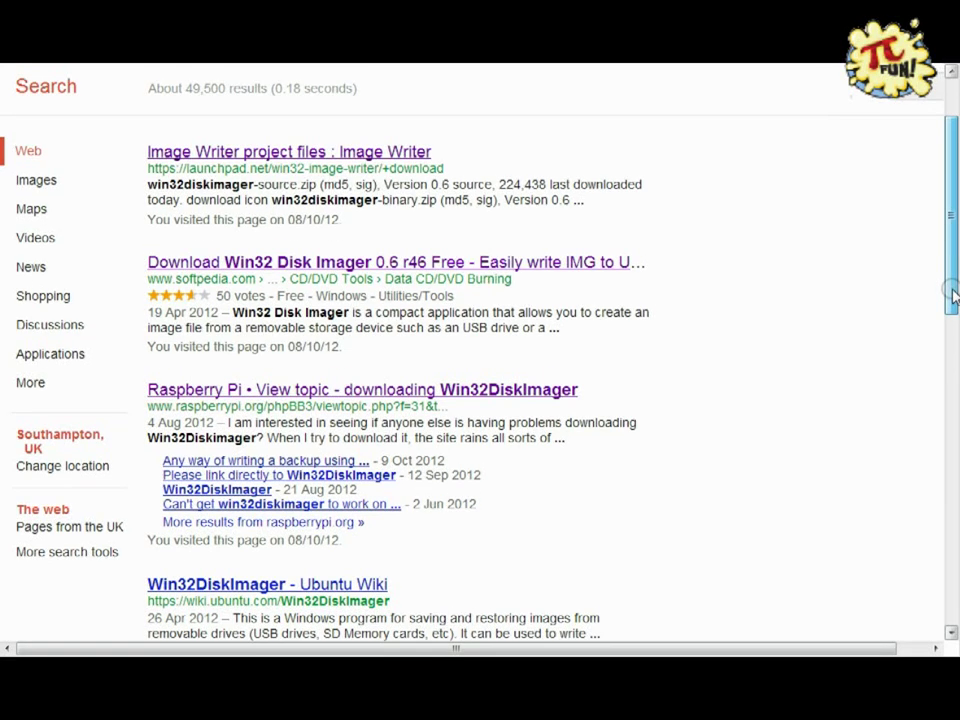
{"action": "left_click_drag", "start_coordinate": [952, 295], "coordinate": [955, 272]}
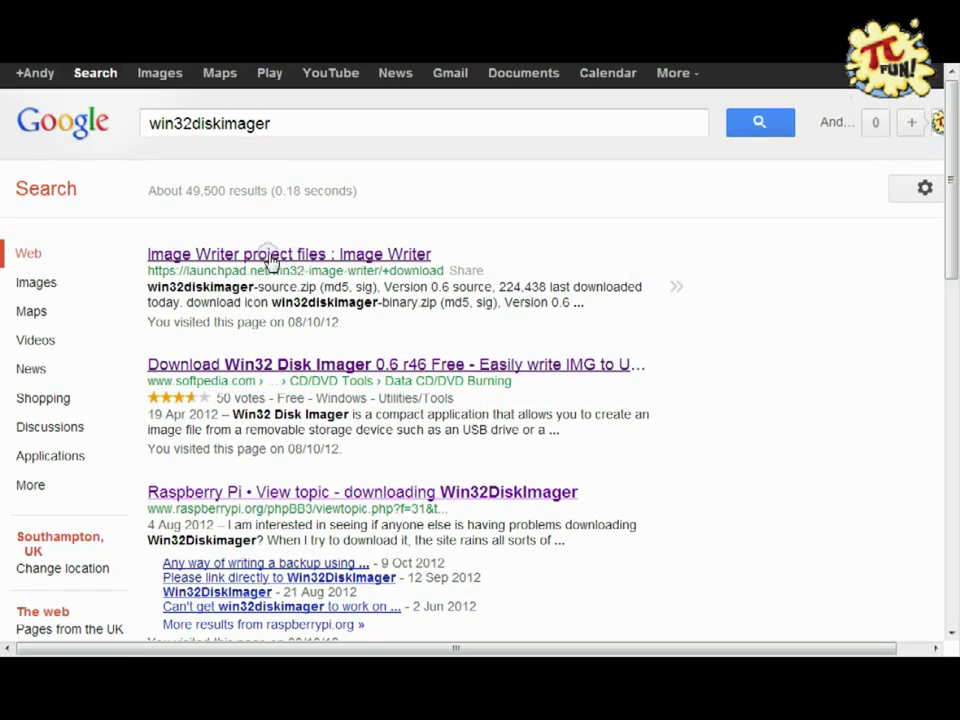
{"action": "left_click", "coordinate": [243, 253]}
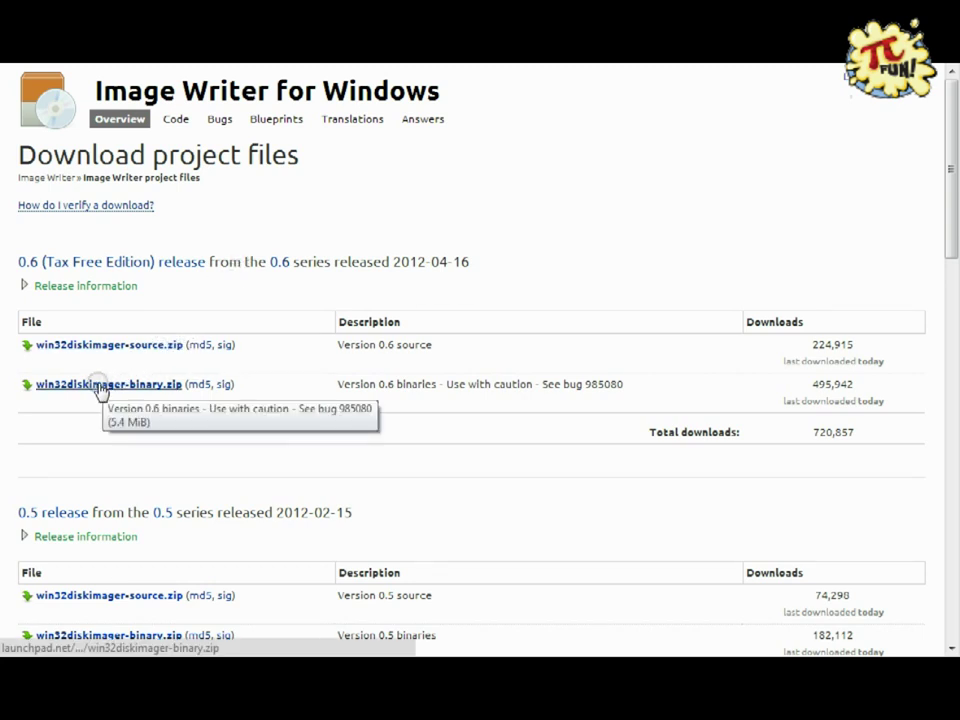
Step: Download win32diskimager-binary.zip from Launchpad and locate it in Downloads
{"action": "left_click", "coordinate": [100, 387]}
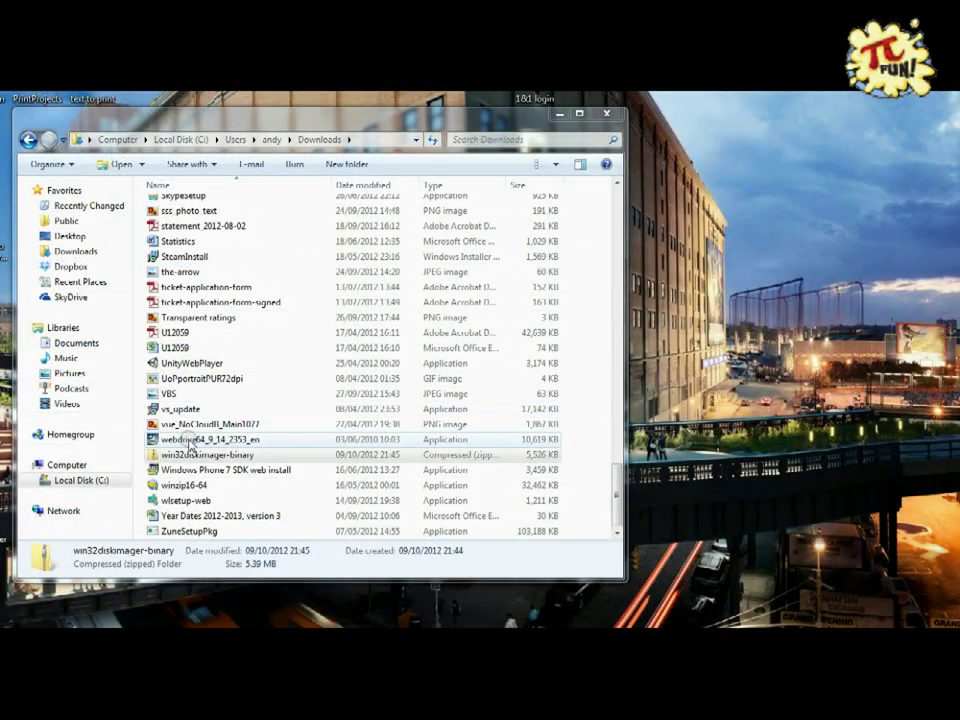
{"action": "left_click", "coordinate": [172, 455]}
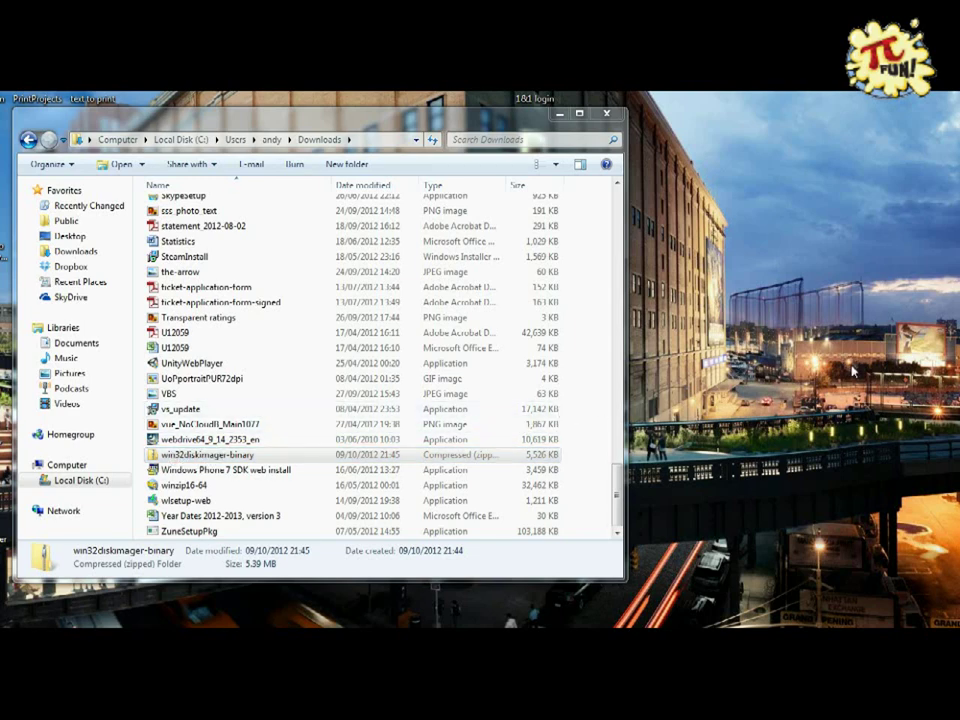
Step: Create a new desktop folder named Windiskimager
{"action": "right_click", "coordinate": [853, 372]}
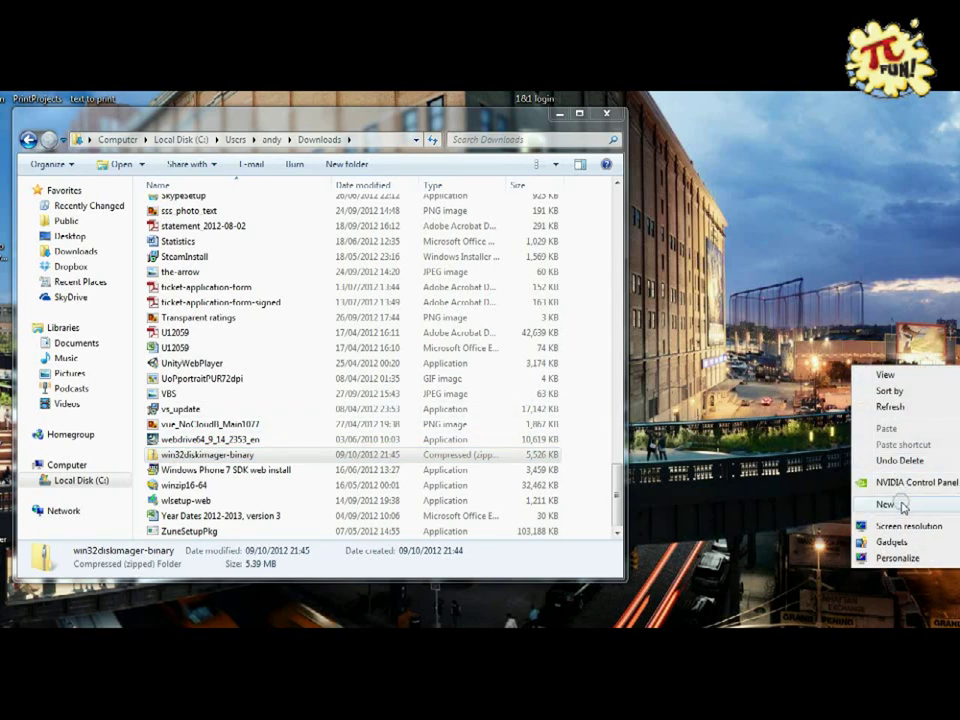
{"action": "mouse_move", "coordinate": [885, 504]}
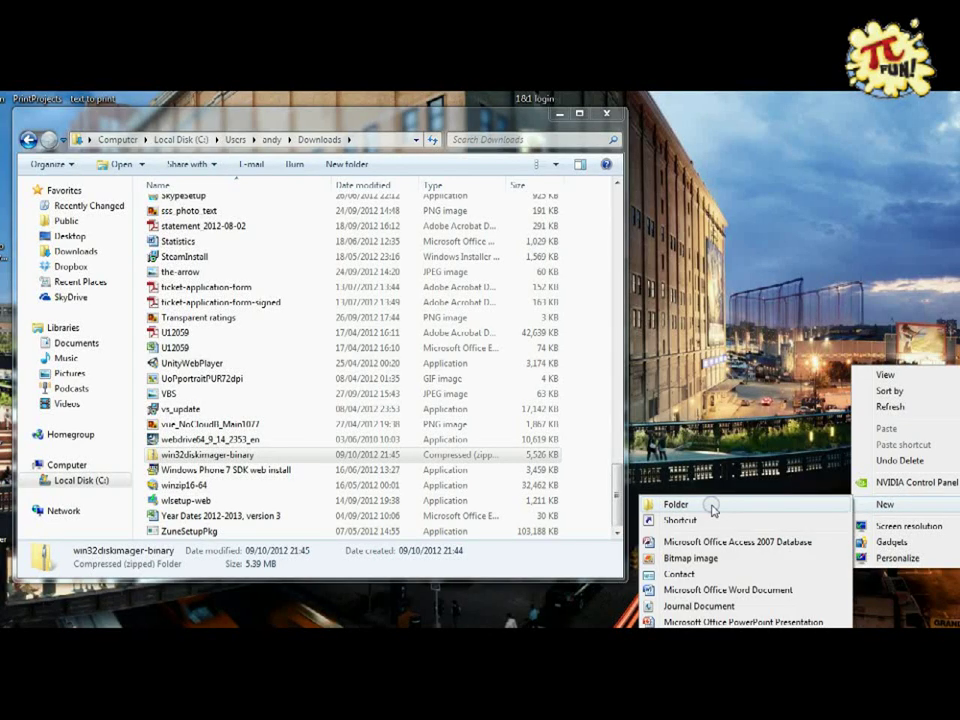
{"action": "left_click", "coordinate": [712, 508]}
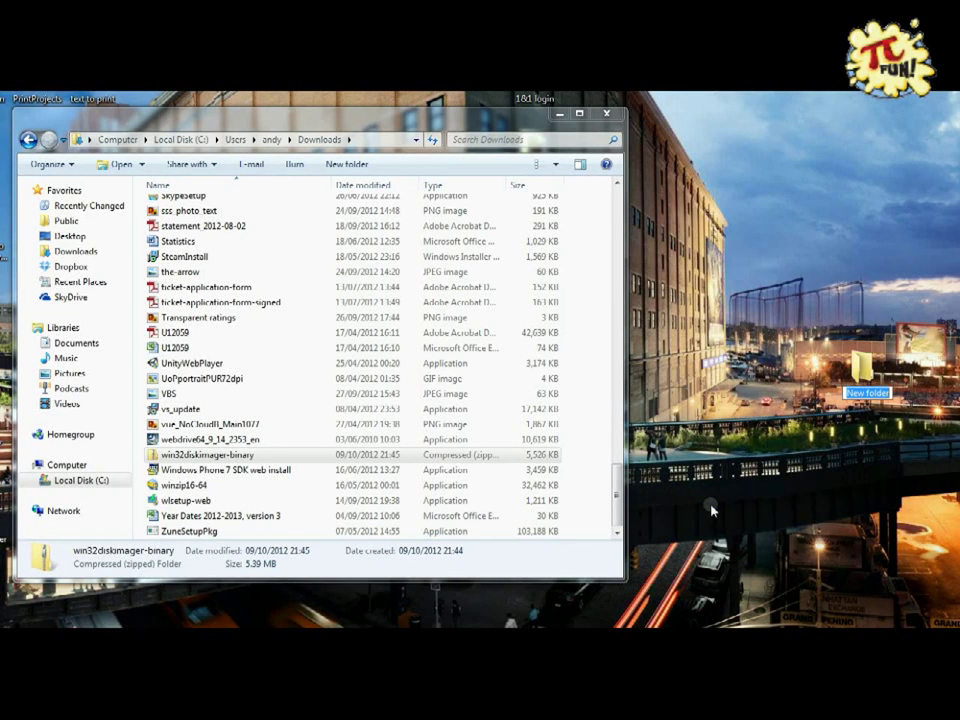
{"action": "type", "text": "Win"}
{"action": "type", "text": "diskim"}
{"action": "key", "text": "Return"}
{"action": "type", "text": "ag"}
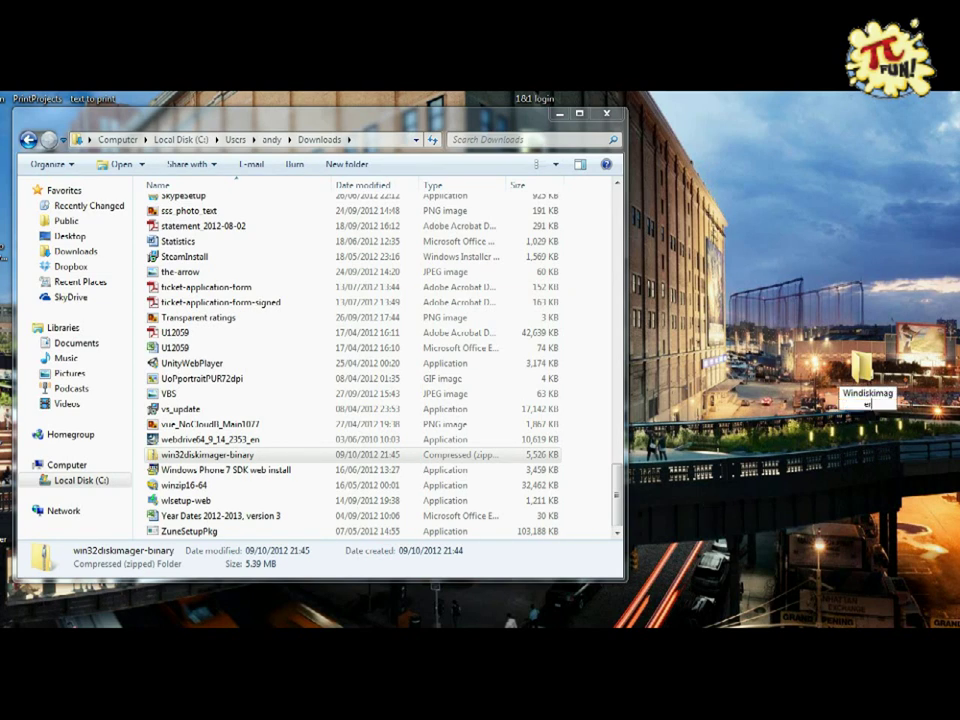
{"action": "type", "text": "er"}
{"action": "key", "text": "Return"}
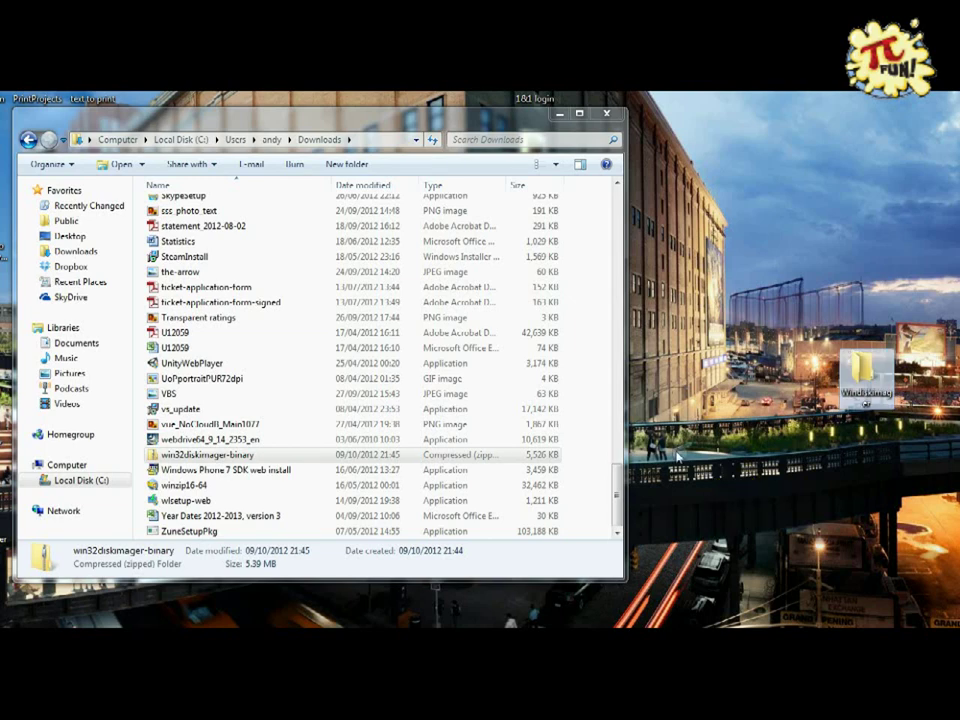
Step: Copy the win32diskimager-binary zip from Downloads and paste it into Windiskimager
{"action": "left_click", "coordinate": [183, 456]}
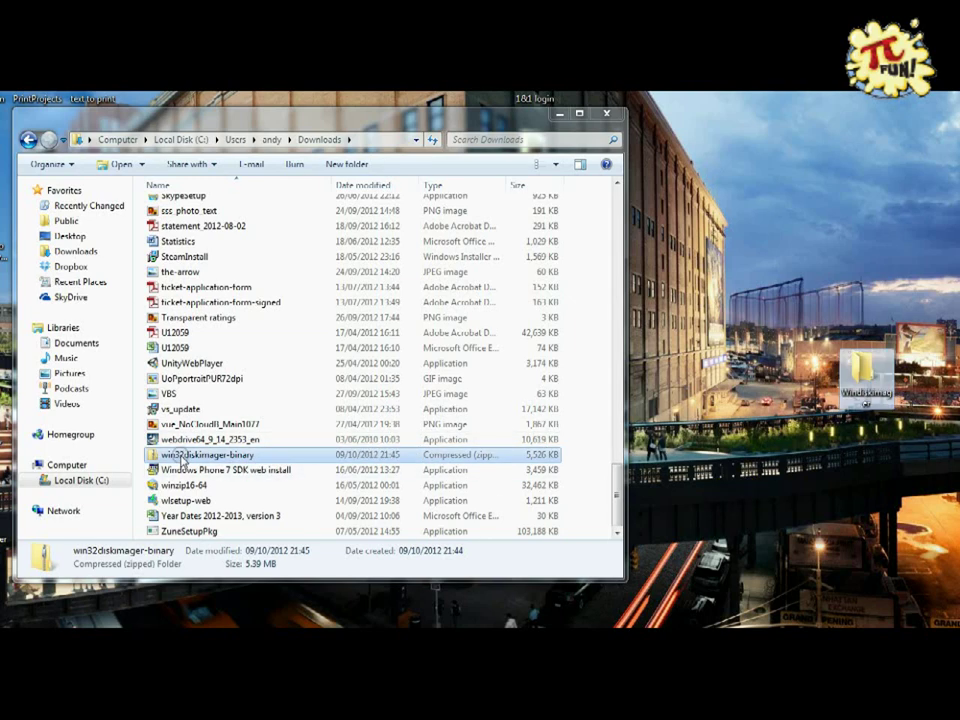
{"action": "right_click", "coordinate": [183, 456]}
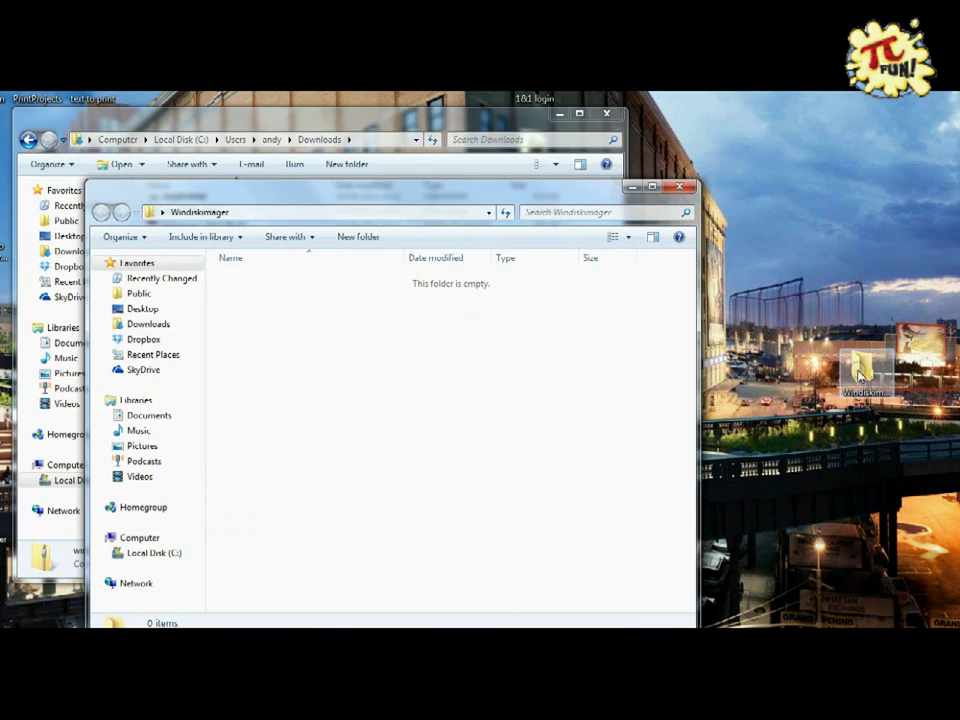
{"action": "left_click_drag", "start_coordinate": [381, 197], "coordinate": [381, 160]}
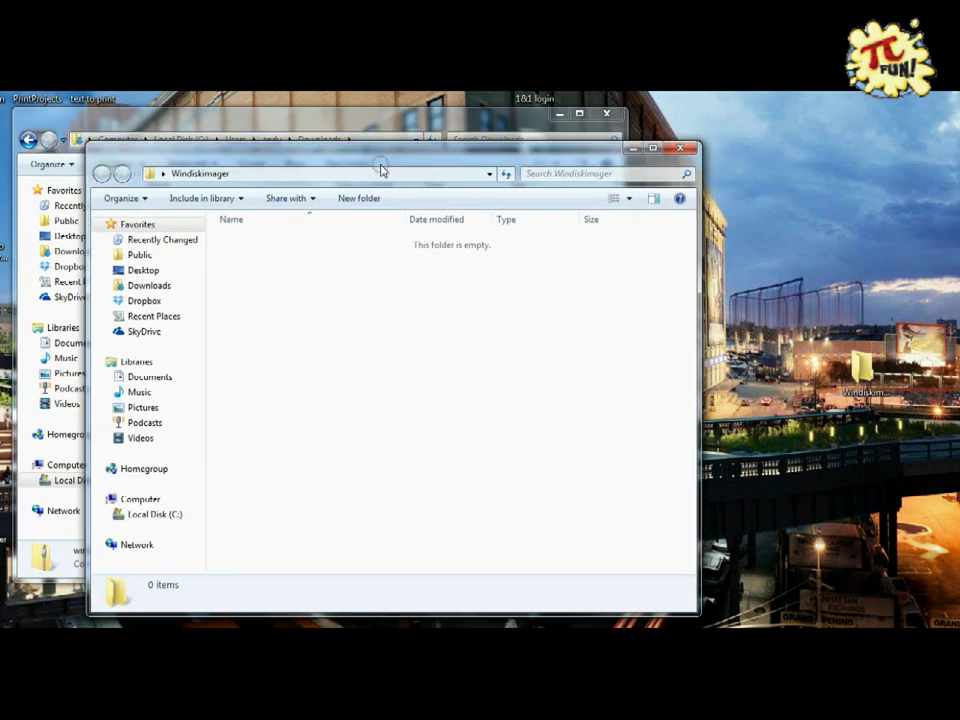
{"action": "right_click", "coordinate": [288, 320]}
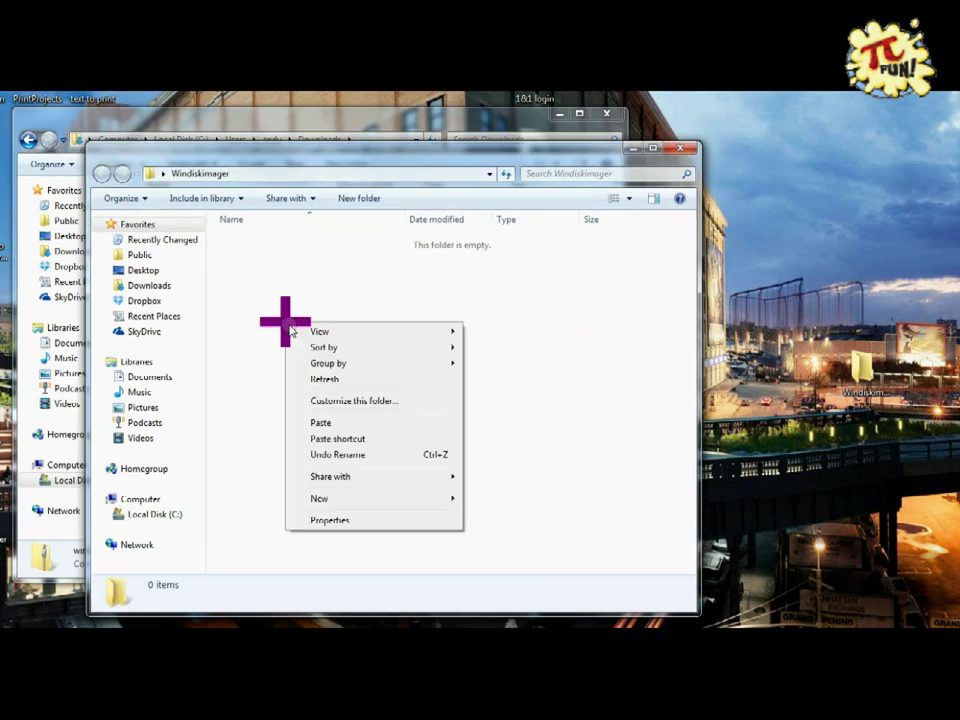
{"action": "left_click", "coordinate": [365, 422]}
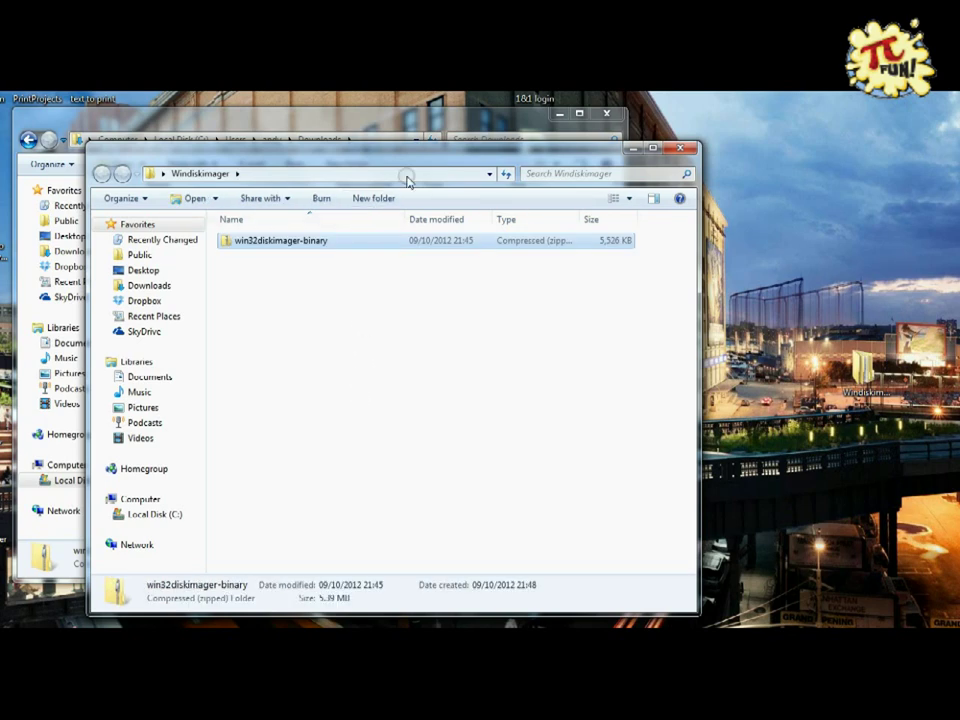
{"action": "left_click_drag", "start_coordinate": [431, 157], "coordinate": [559, 151]}
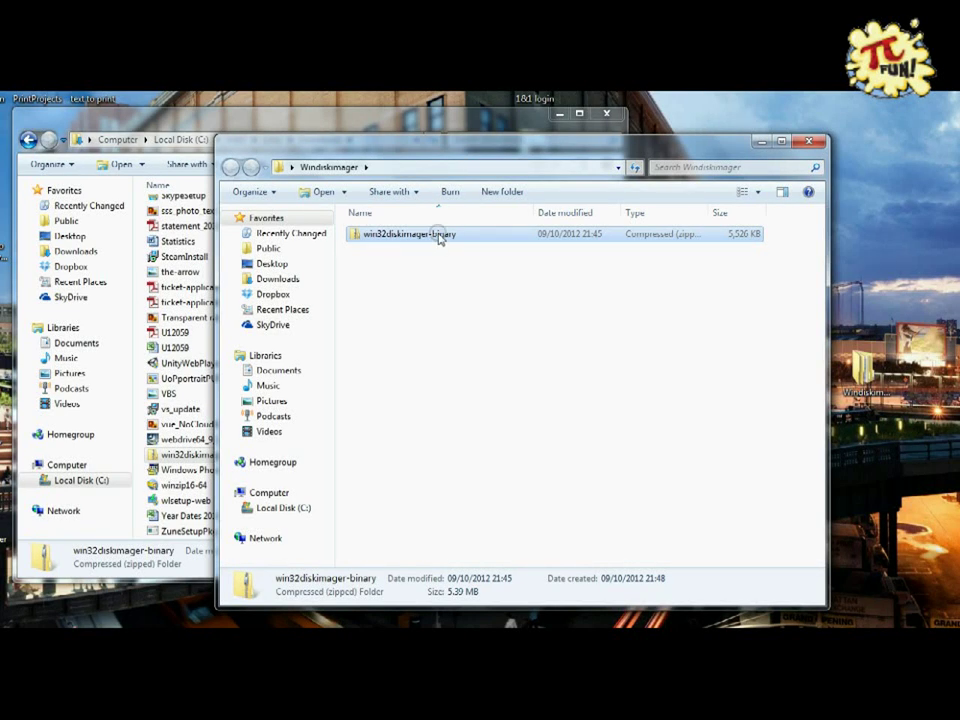
{"action": "right_click", "coordinate": [438, 237]}
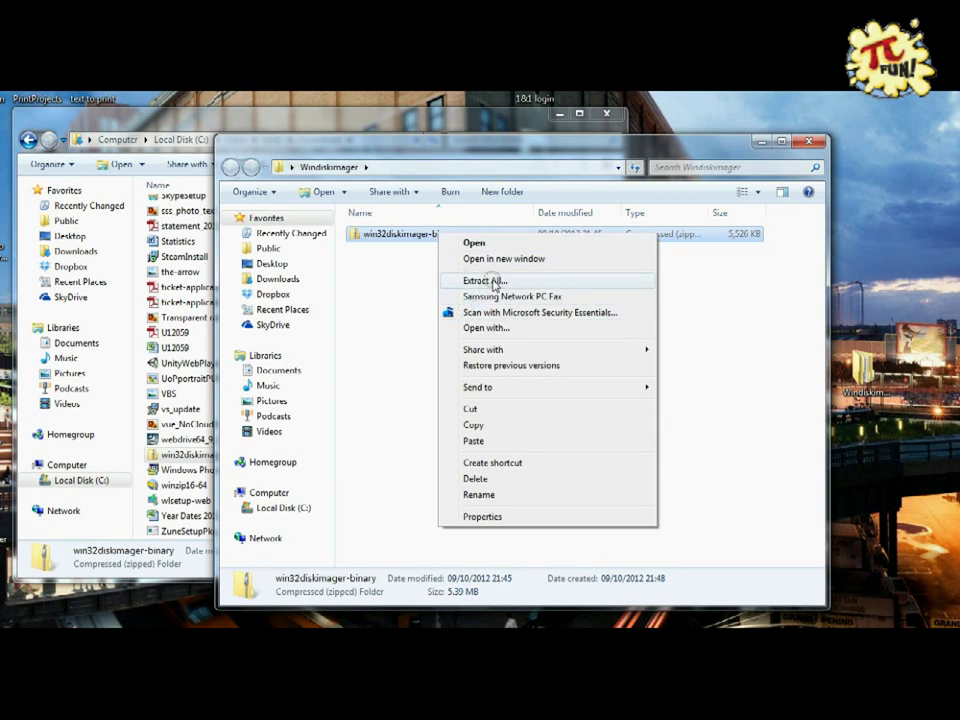
Step: Extract the zip into Windiskimager itself, deleting the win32diskimager-binary subfolder from the destination
{"action": "left_click", "coordinate": [493, 284]}
{"action": "left_click", "coordinate": [618, 364]}
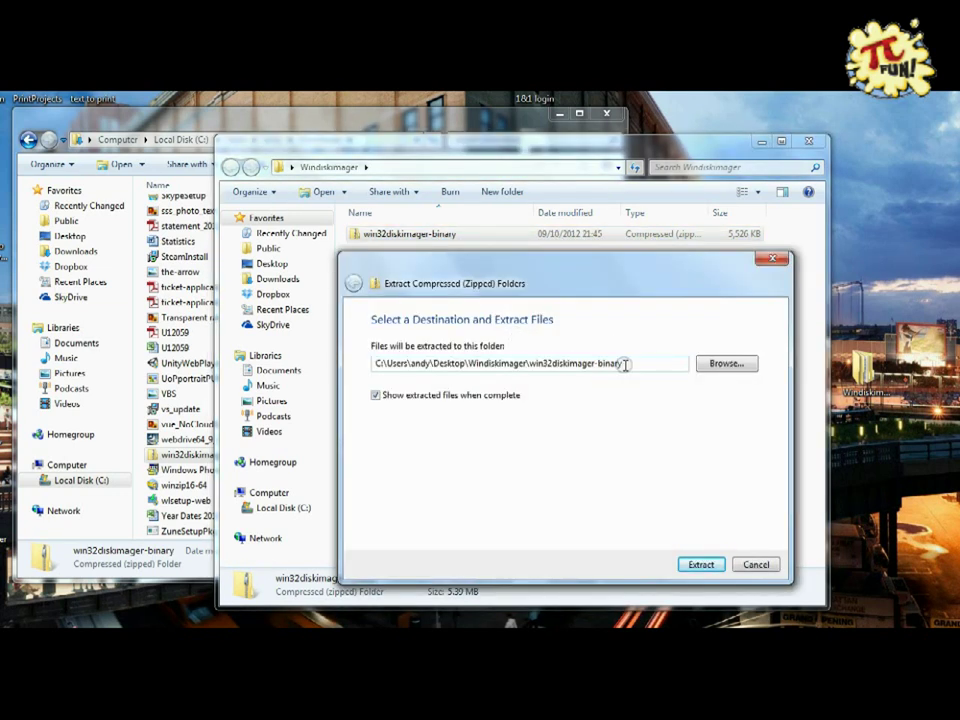
{"action": "left_click_drag", "start_coordinate": [625, 364], "coordinate": [527, 363]}
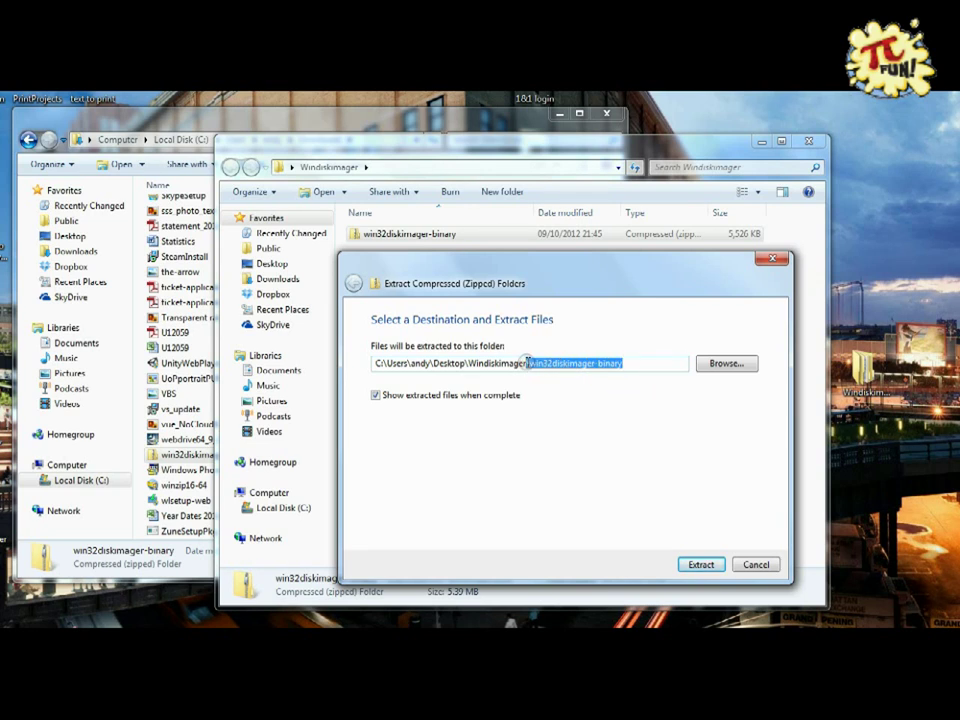
{"action": "key", "text": "BackSpace"}
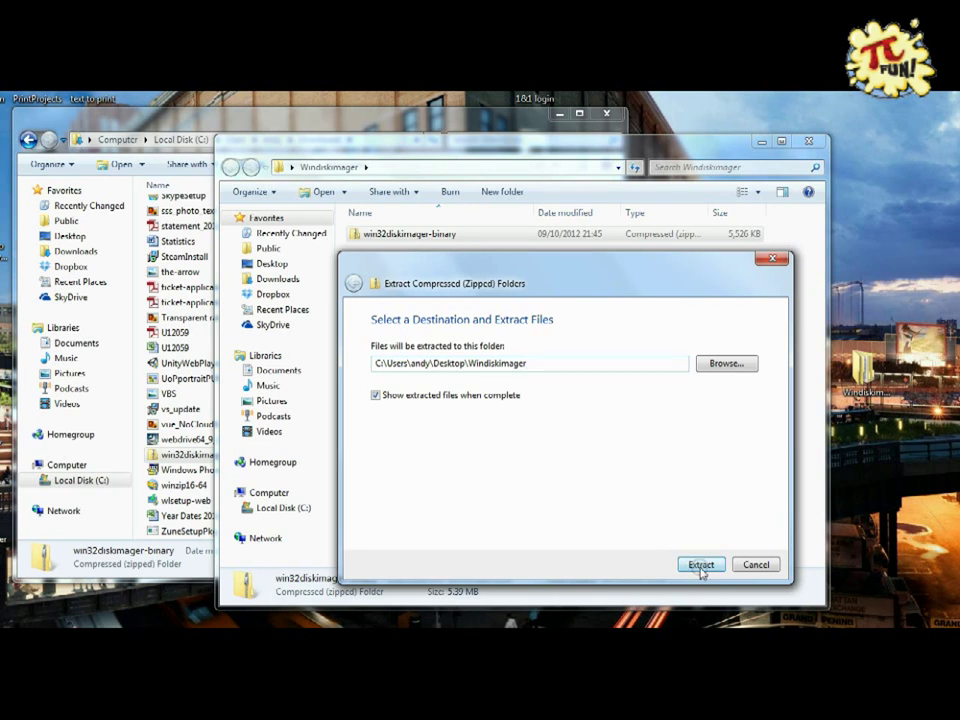
{"action": "left_click", "coordinate": [701, 566]}
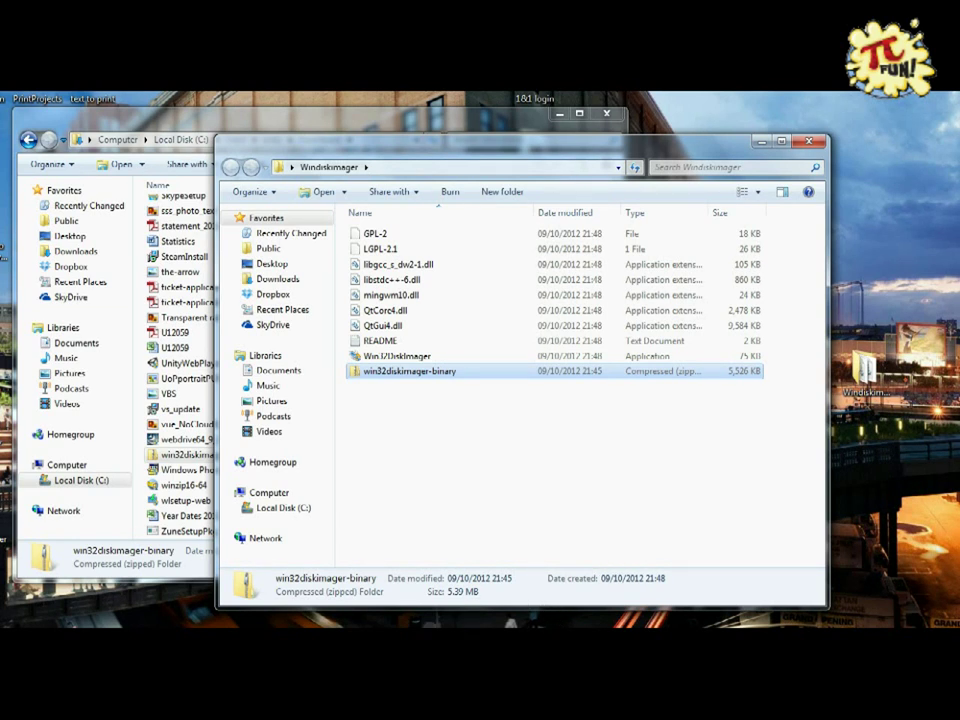
{"action": "left_click", "coordinate": [384, 358]}
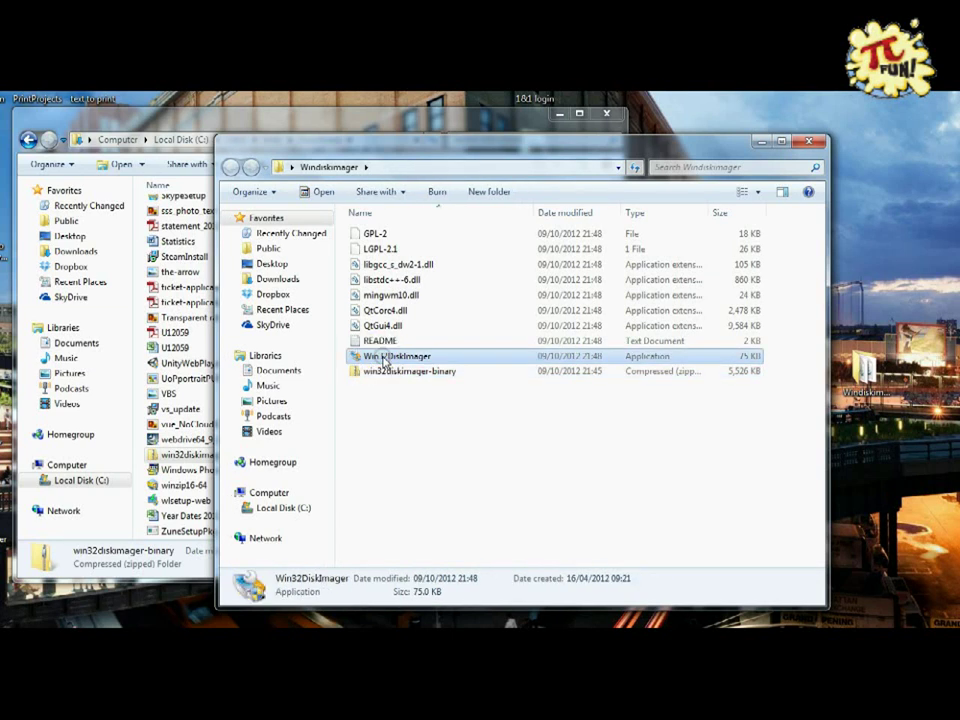
Step: Launch Win32DiskImager.exe and dismiss the device-properties File Error
{"action": "double_click", "coordinate": [384, 358]}
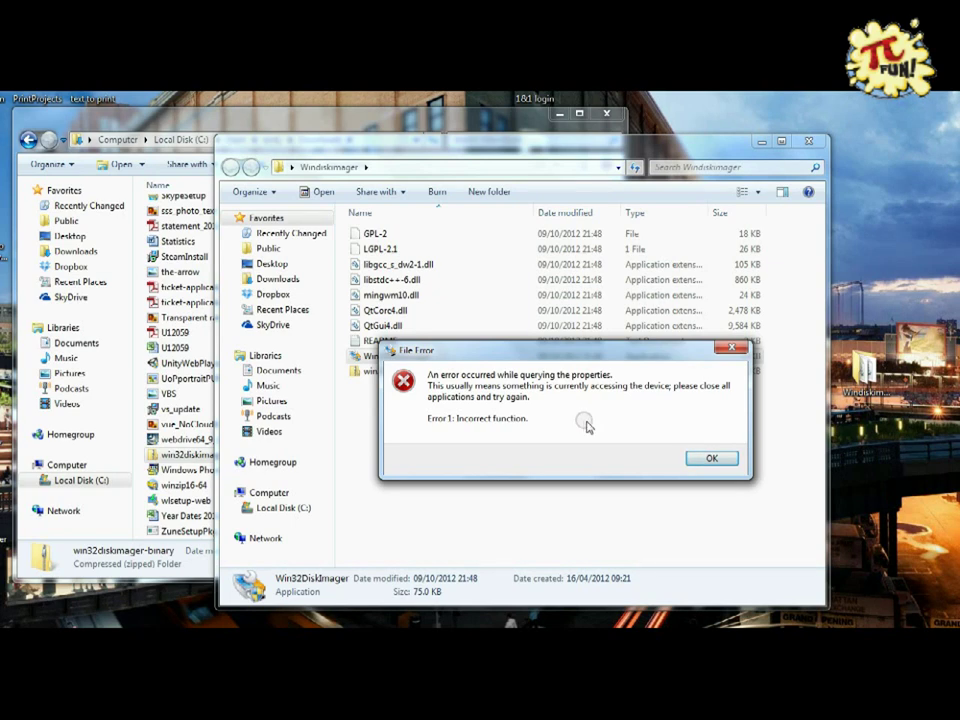
{"action": "left_click", "coordinate": [707, 459]}
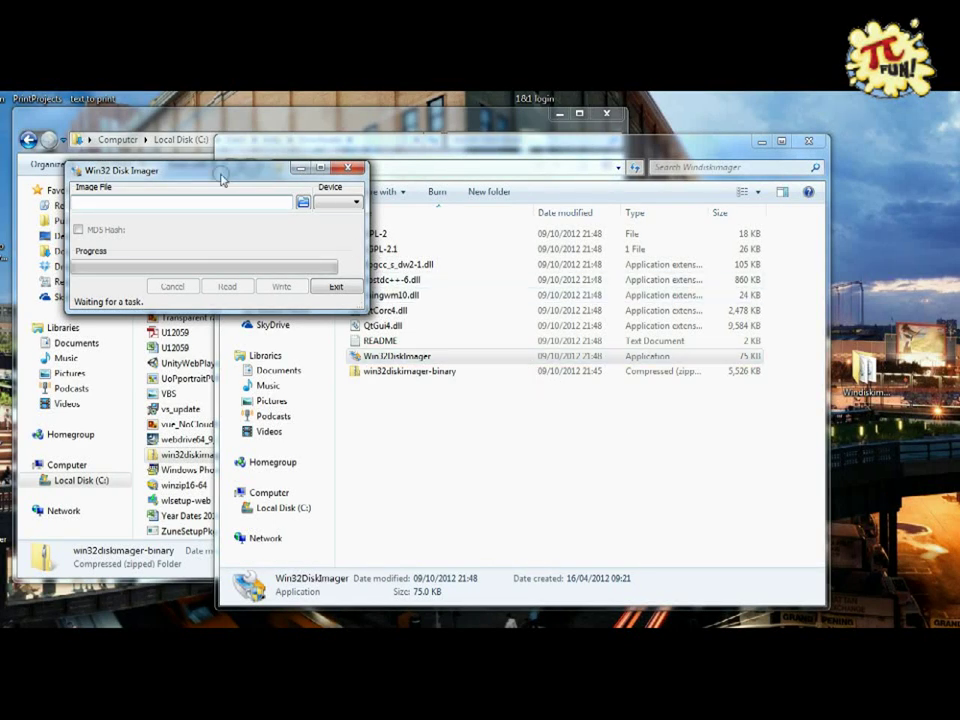
Step: Select the [F:\] drive as the device in Win32 Disk Imager
{"action": "mouse_move", "coordinate": [186, 173]}
{"action": "left_mouse_down"}
{"action": "mouse_move", "coordinate": [220, 206]}
{"action": "mouse_move", "coordinate": [218, 192]}
{"action": "left_mouse_up"}
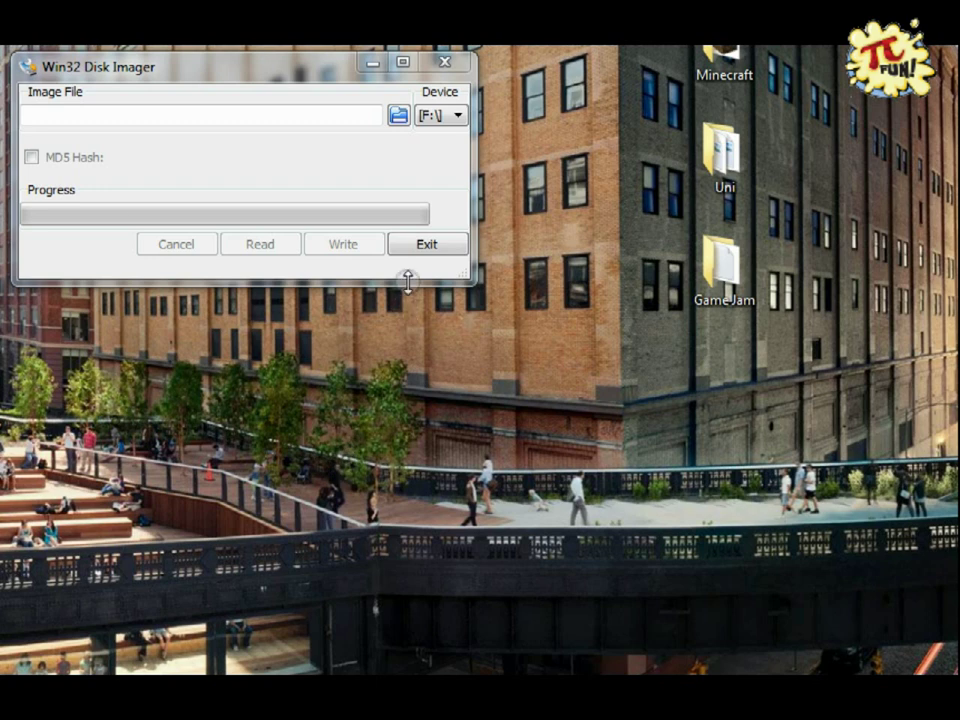
{"action": "left_click", "coordinate": [459, 118]}
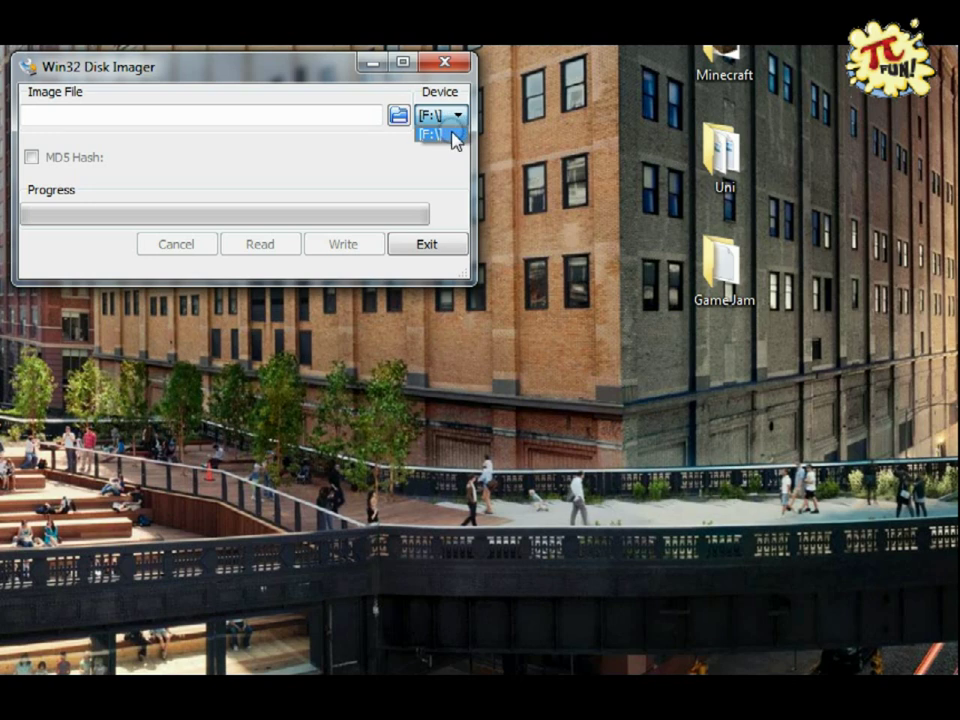
{"action": "left_click", "coordinate": [452, 134]}
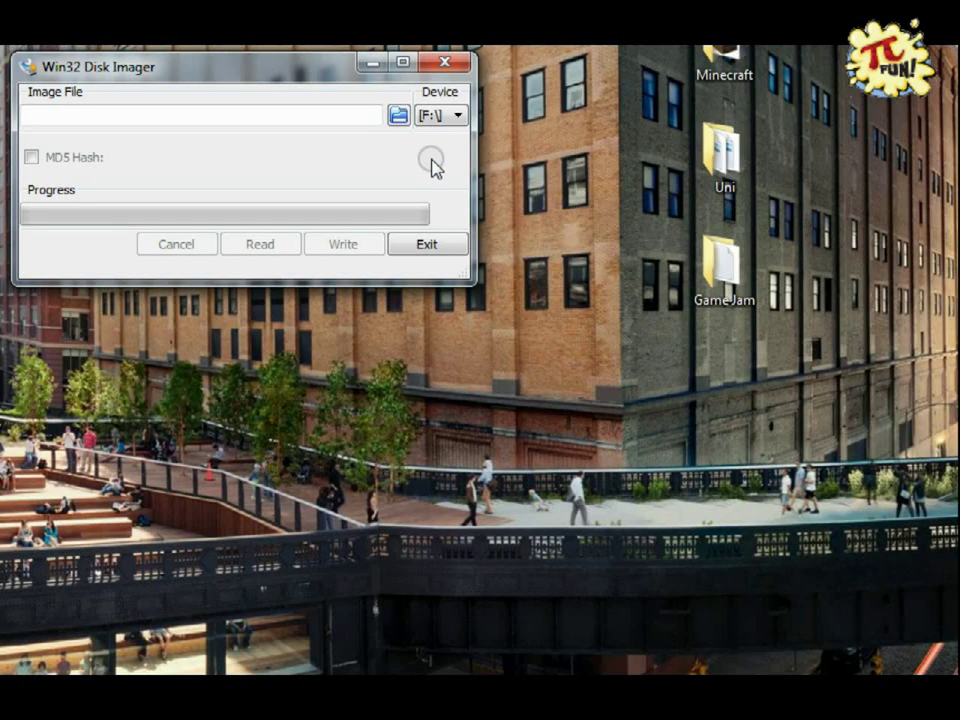
{"action": "left_click", "coordinate": [398, 116]}
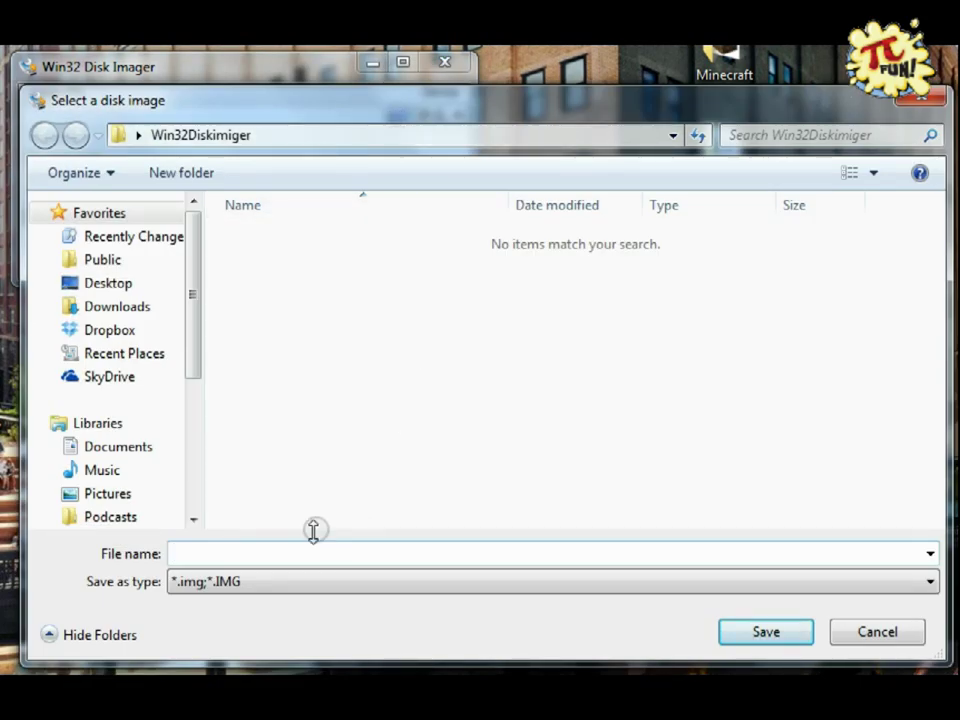
Step: Save the image file as my-sdcard-image in the Win32Diskimiger folder
{"action": "left_click", "coordinate": [272, 552]}
{"action": "type", "text": "m"}
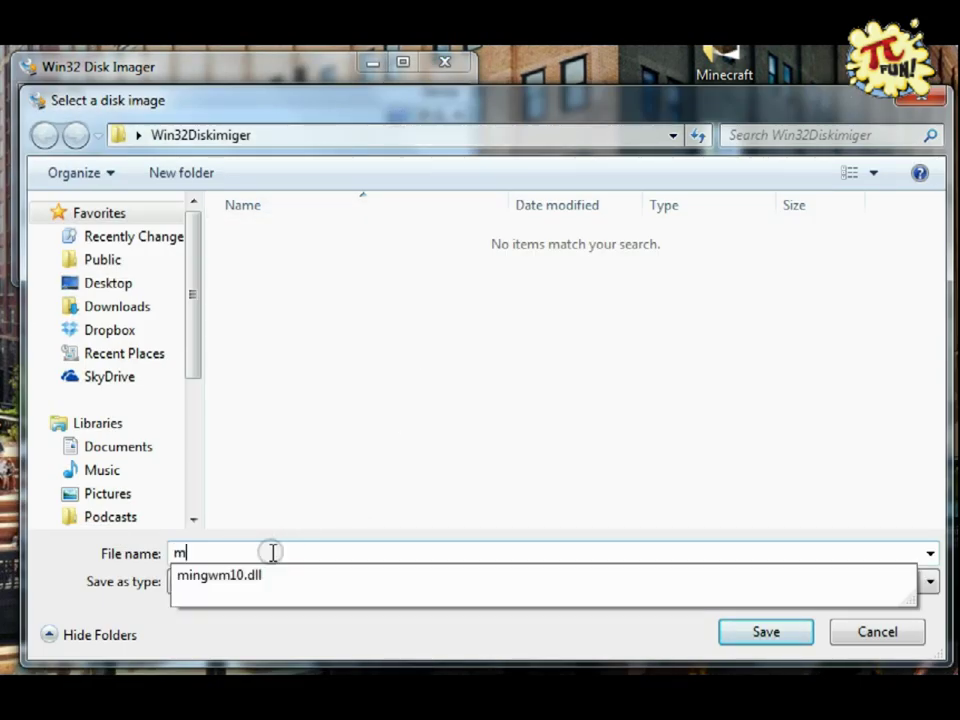
{"action": "type", "text": "y-"}
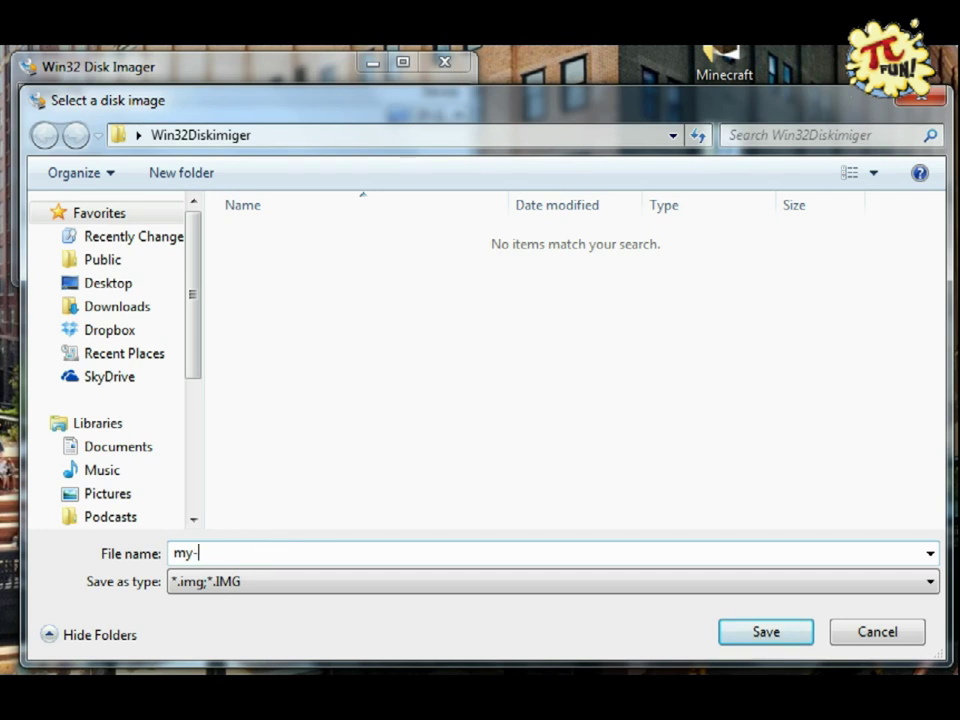
{"action": "type", "text": "sdcard-"}
{"action": "type", "text": "image"}
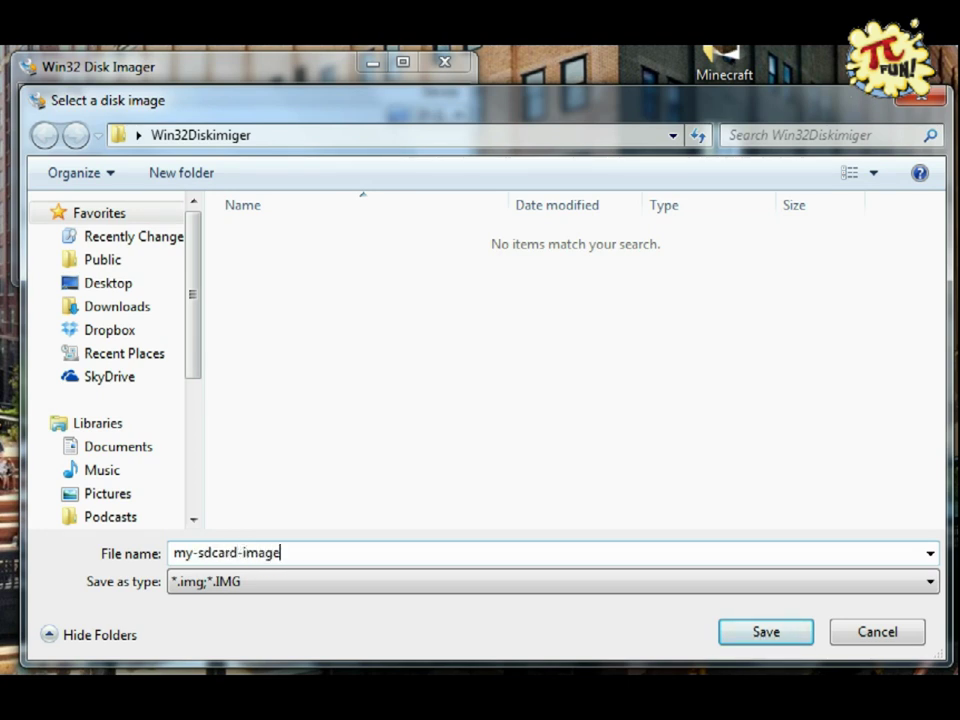
{"action": "left_click", "coordinate": [775, 631]}
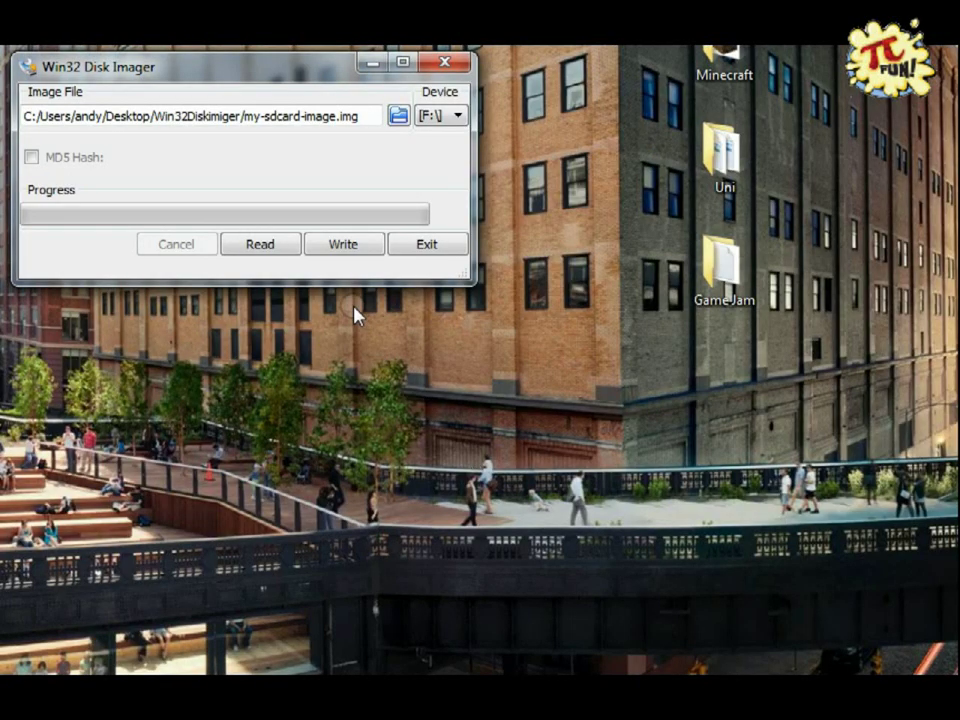
{"action": "left_click", "coordinate": [266, 250]}
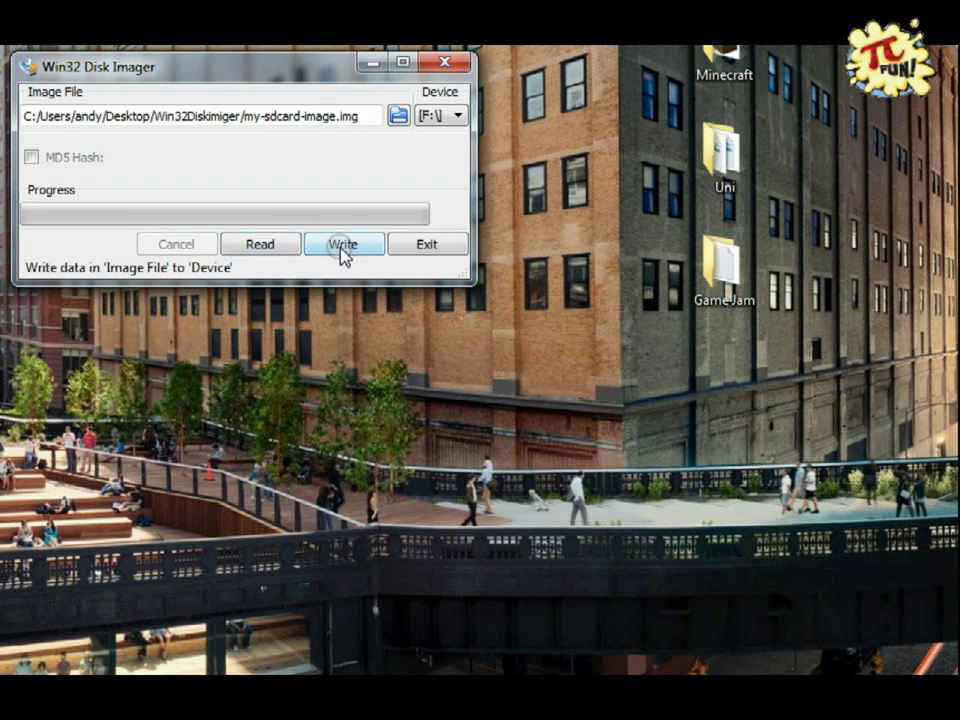
Step: Read the F: card into my-sdcard-image.img and dismiss the Read Successful notice
{"action": "left_click", "coordinate": [250, 246]}
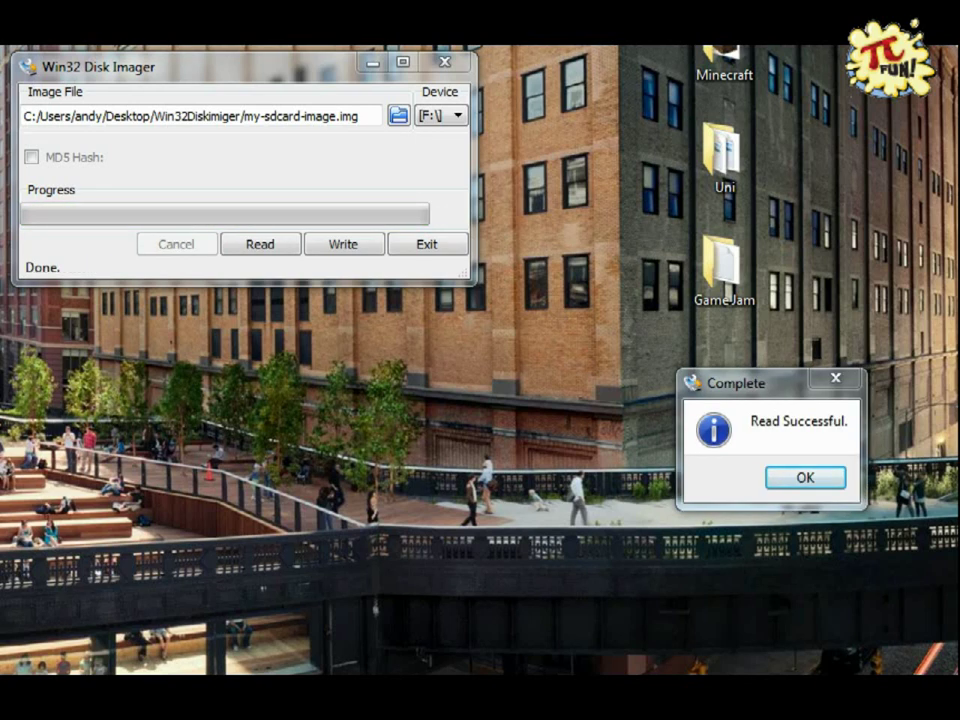
{"action": "left_click", "coordinate": [799, 483]}
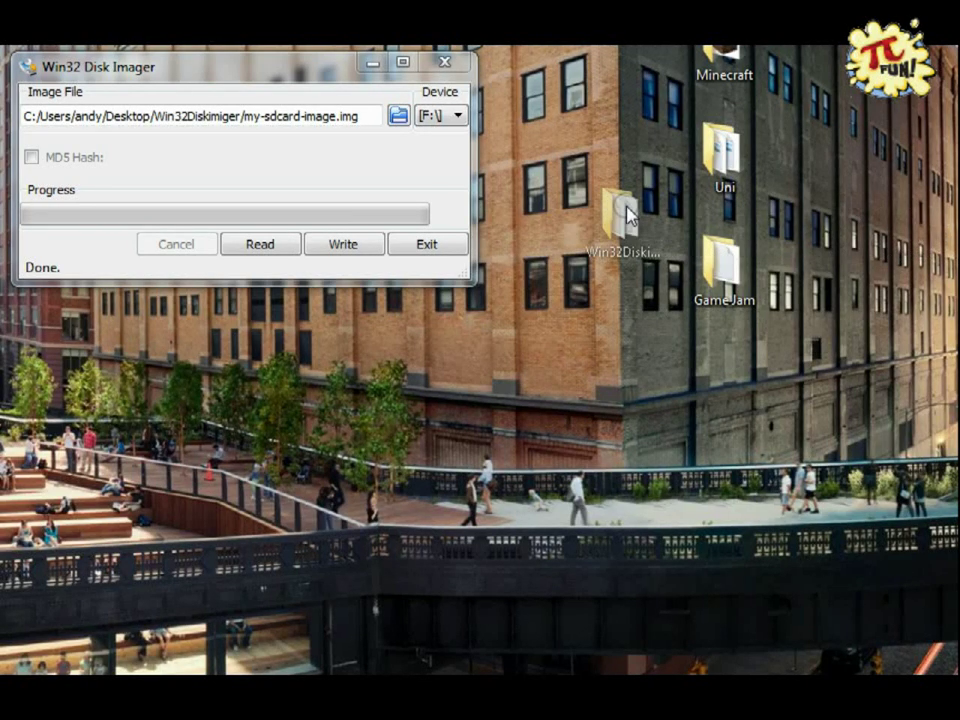
Step: Open the Win32Diskimiger folder to confirm the 14.9 GB my-sdcard-image.img, then close it
{"action": "left_click_drag", "start_coordinate": [857, 220], "coordinate": [622, 268]}
{"action": "double_click", "coordinate": [621, 275]}
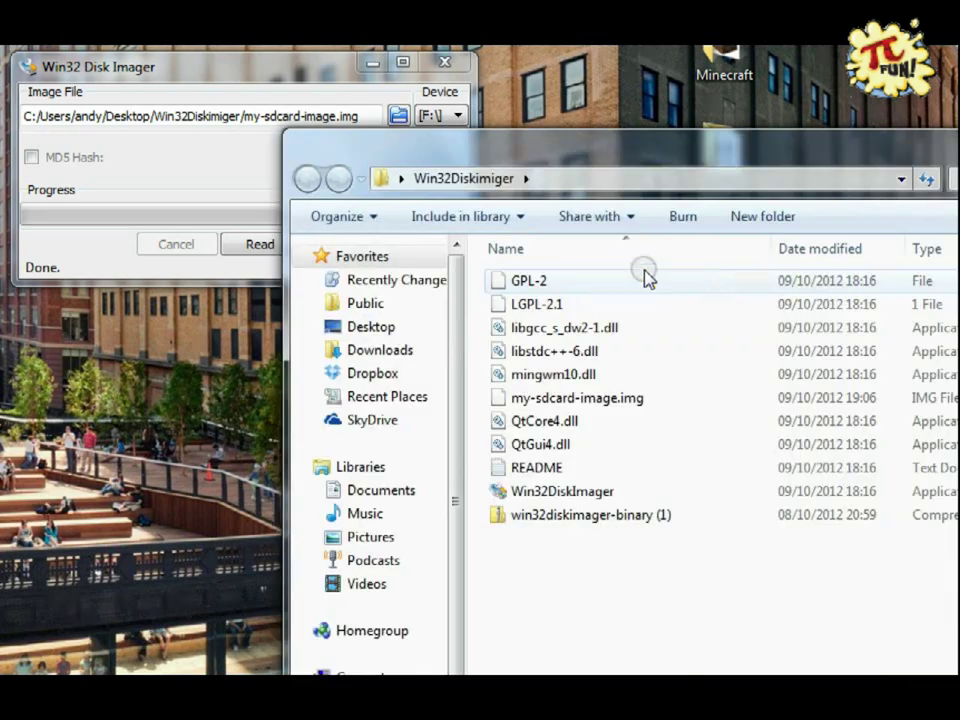
{"action": "left_click_drag", "start_coordinate": [732, 157], "coordinate": [495, 93]}
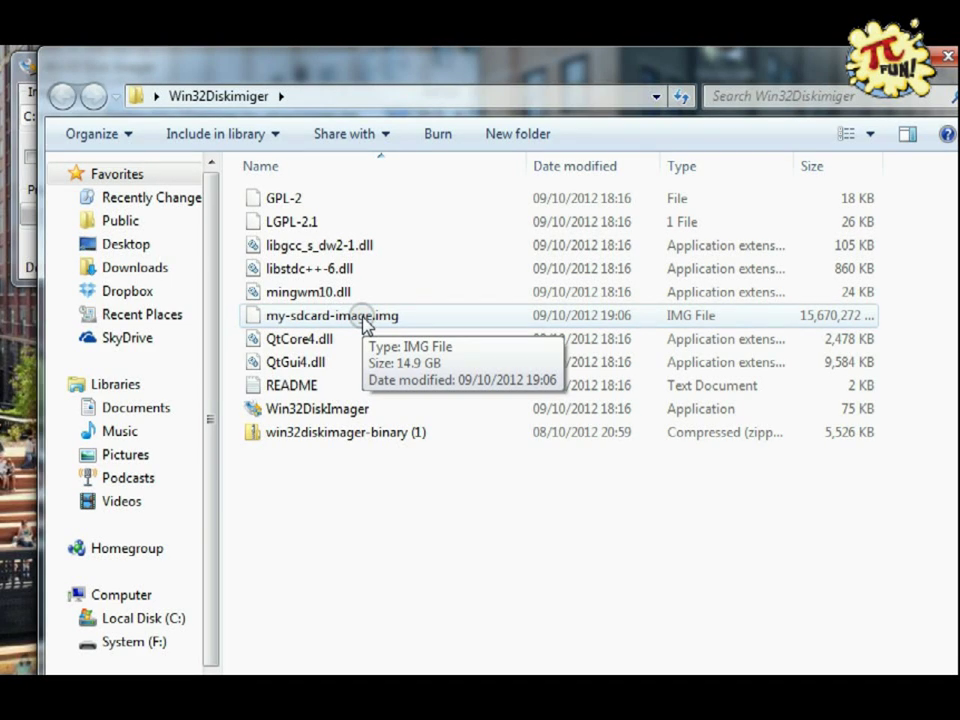
{"action": "left_click", "coordinate": [946, 56]}
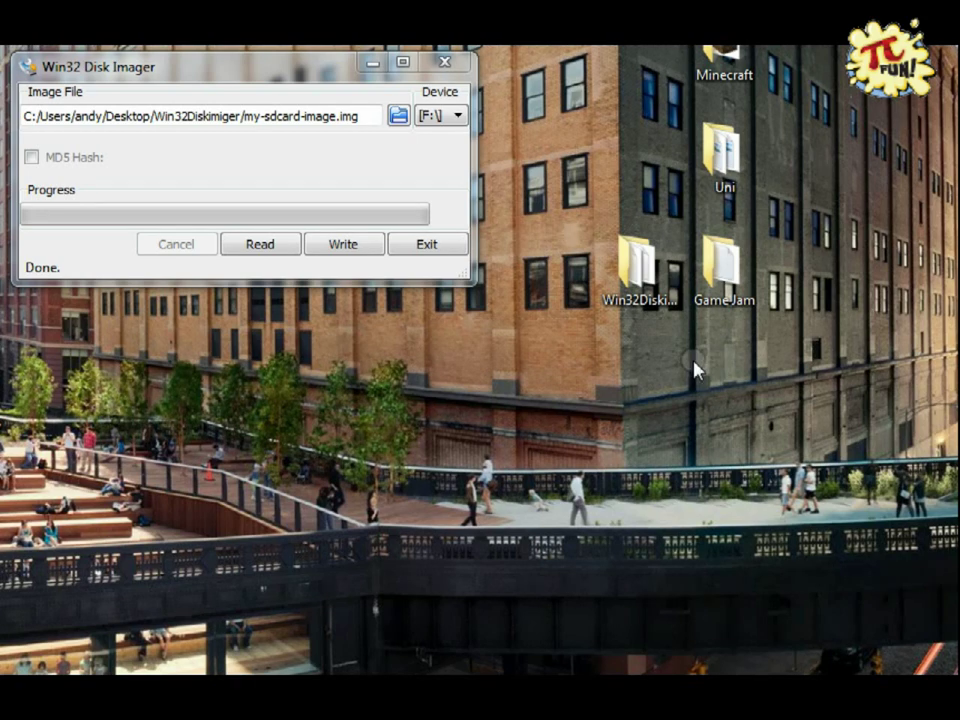
Step: Write my-sdcard-image.img to the [F:\] card, accepting the overwrite warning
{"action": "left_click", "coordinate": [398, 116]}
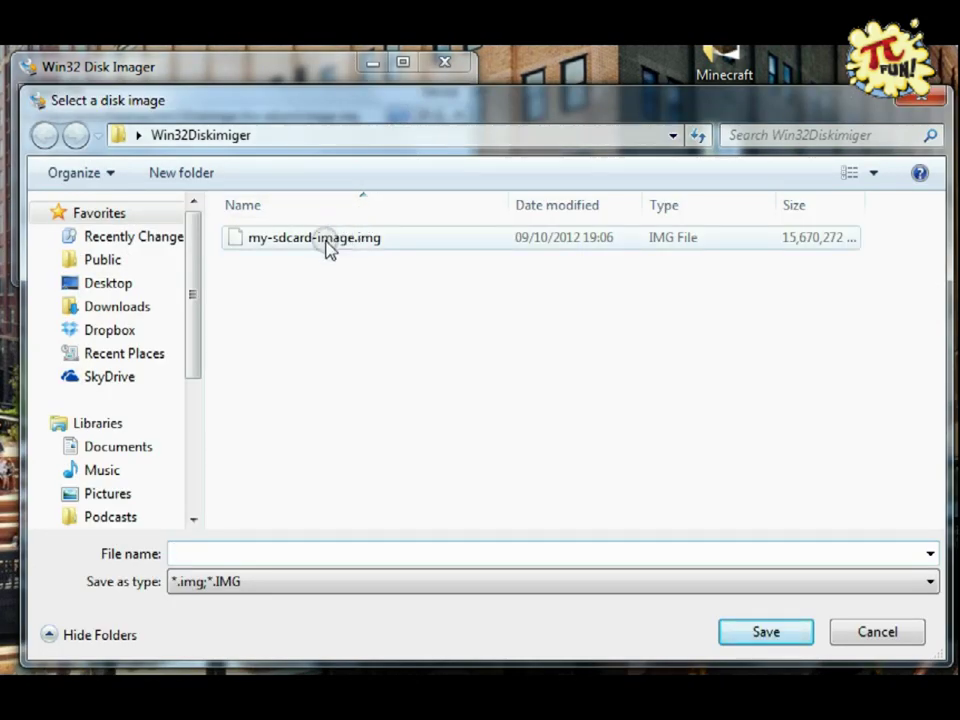
{"action": "left_click", "coordinate": [326, 246]}
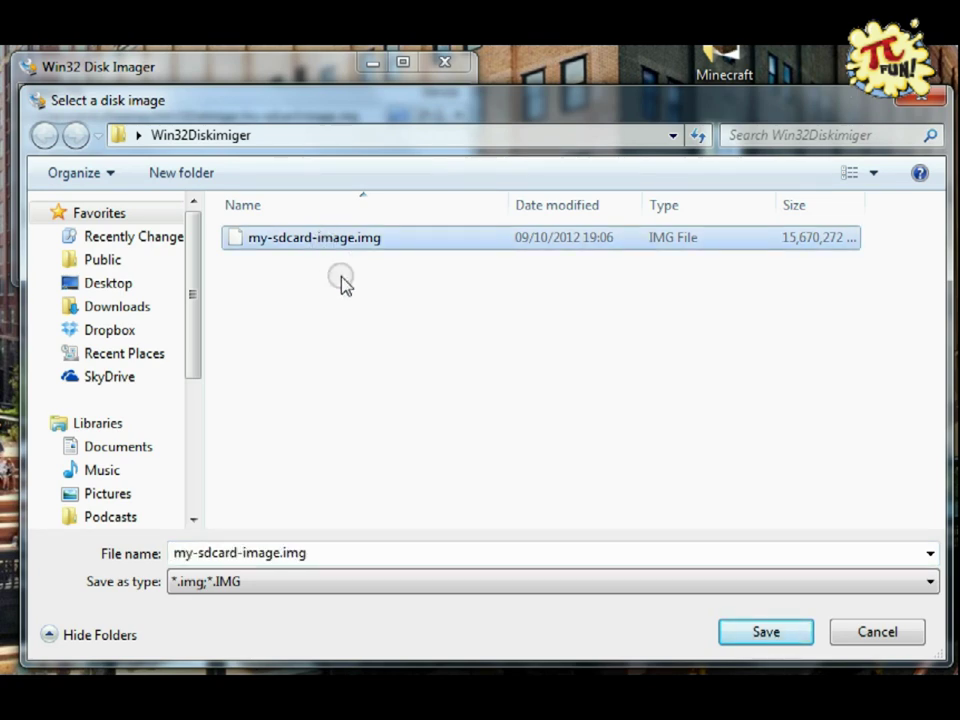
{"action": "left_click", "coordinate": [756, 638]}
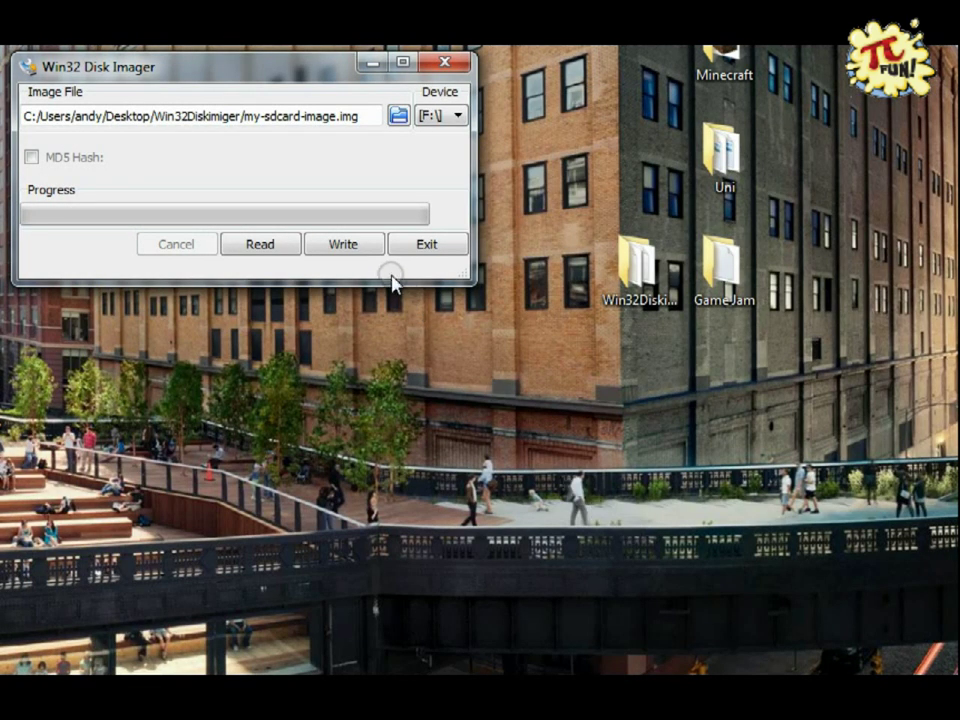
{"action": "left_click", "coordinate": [458, 117]}
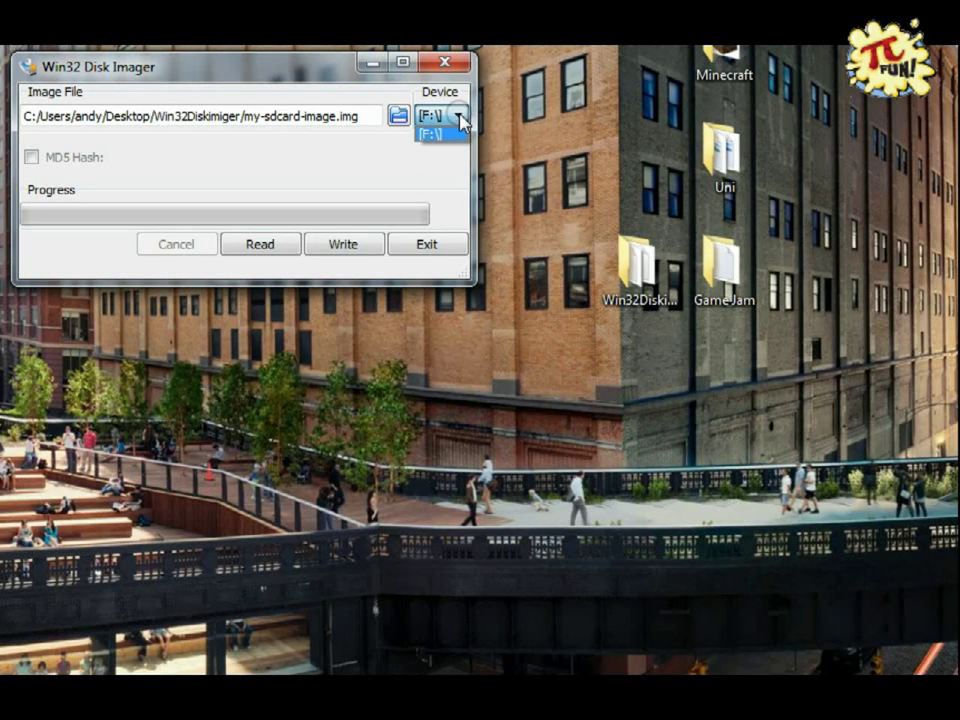
{"action": "left_click", "coordinate": [461, 118]}
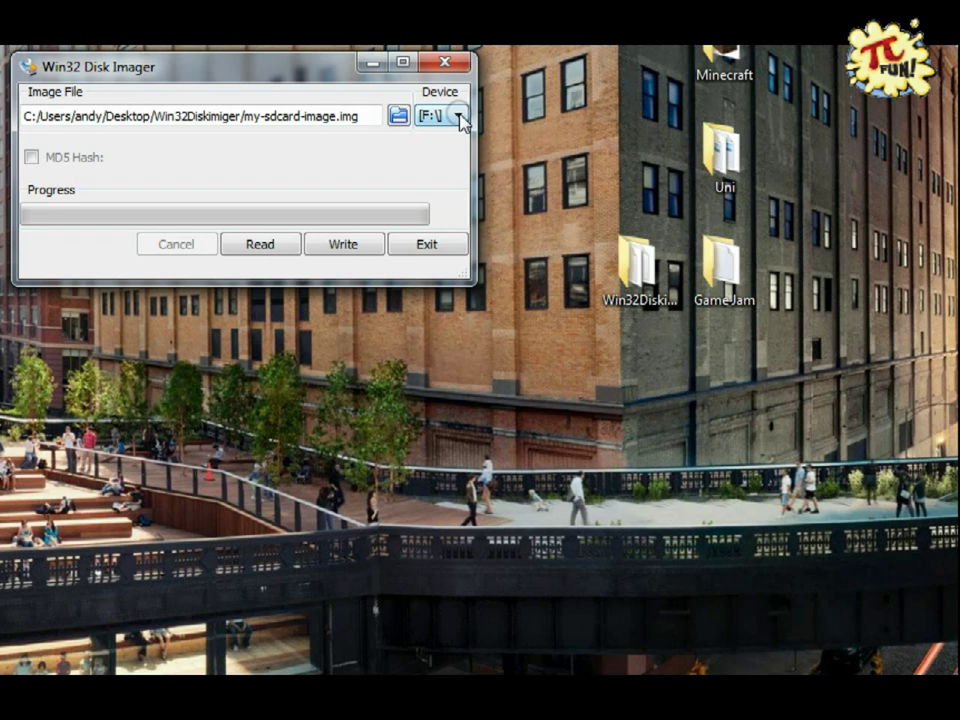
{"action": "left_click", "coordinate": [429, 160]}
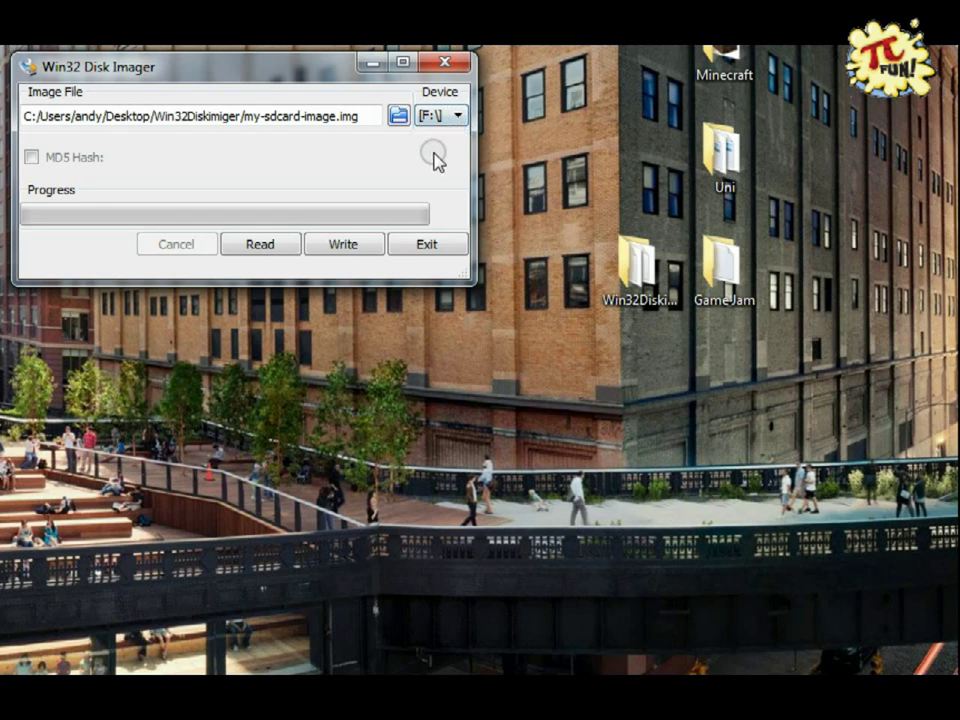
{"action": "left_click", "coordinate": [352, 250]}
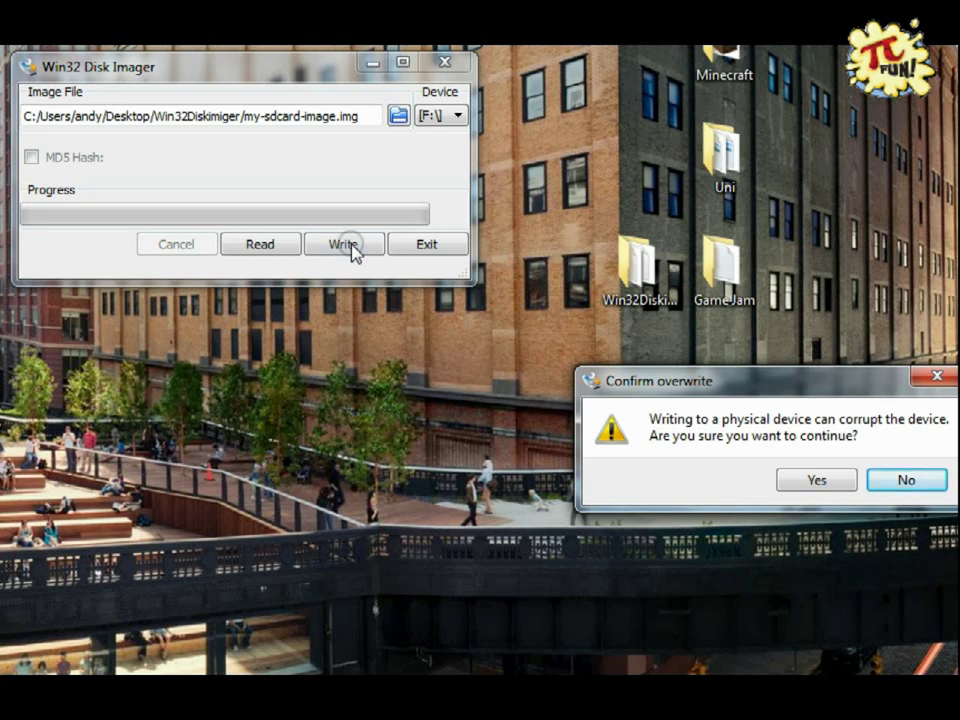
{"action": "left_click", "coordinate": [817, 483]}
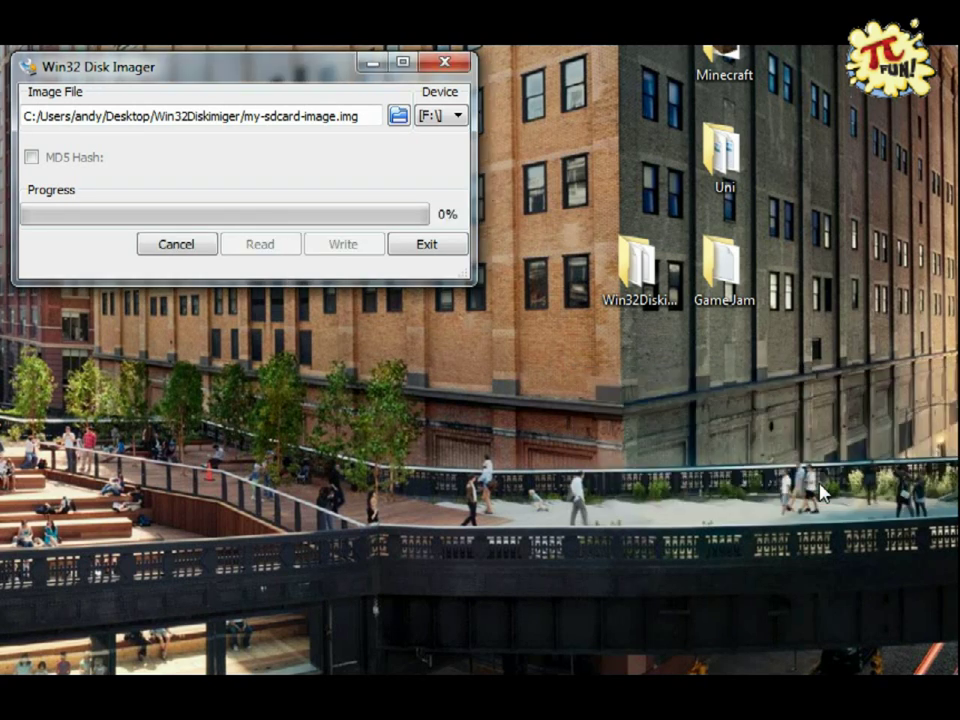